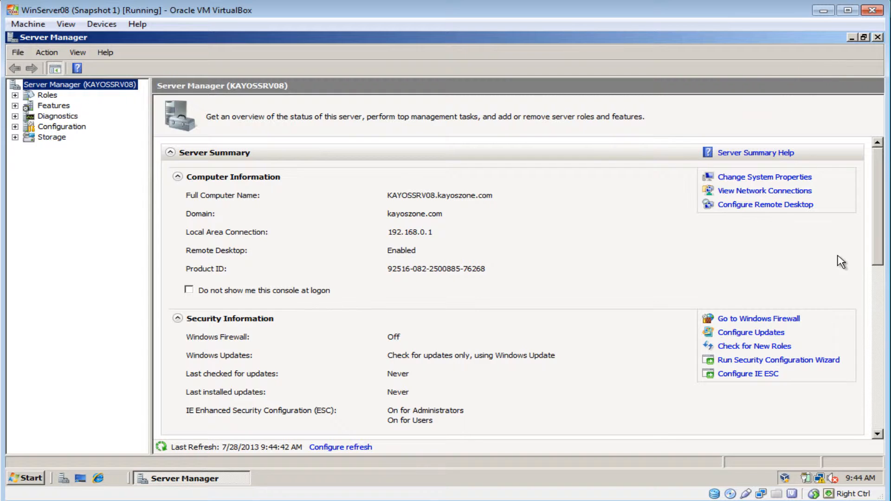
Start adding server roles and select the Network Policy and Access Services role
left_click_drag(879, 214, 882, 306)
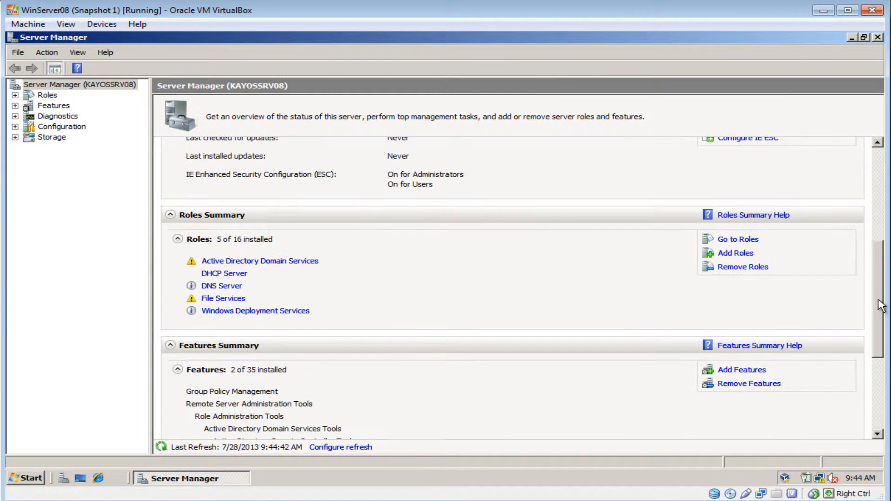
left_click(736, 255)
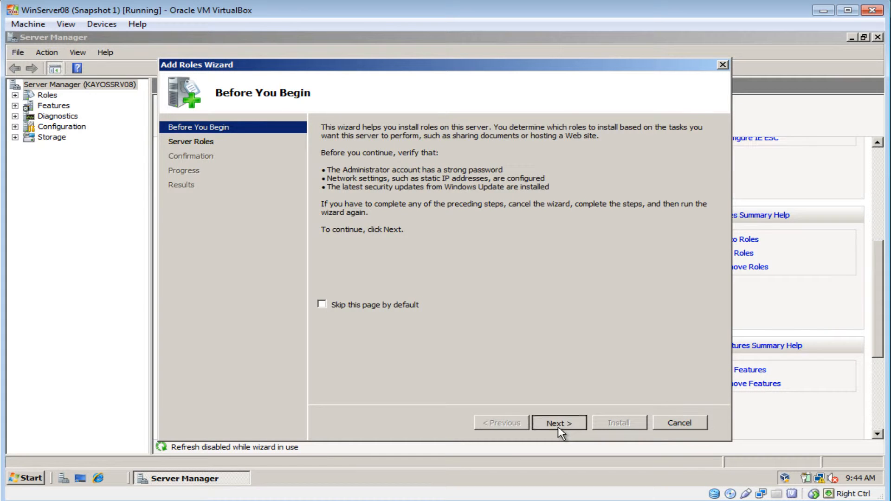
left_click(560, 423)
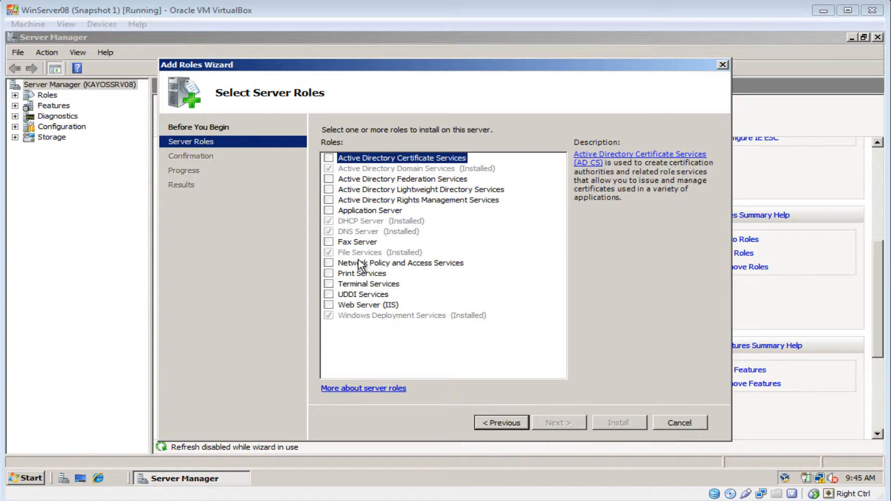
left_click(329, 263)
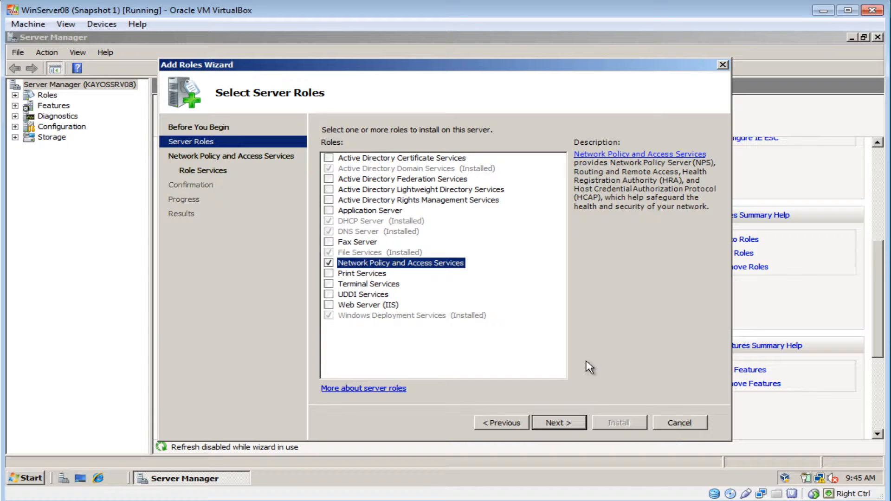
left_click(559, 423)
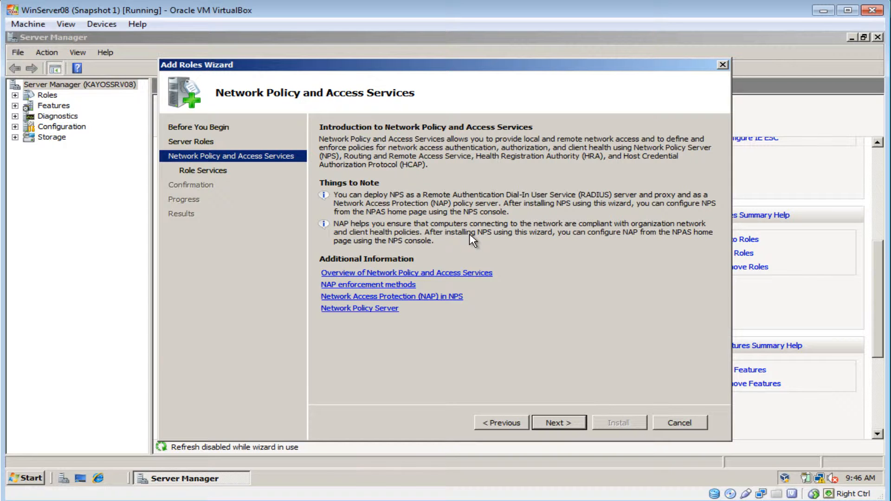
Install the Routing and Remote Access Services role services, including Remote Access Service and Routing, and close the wizard
left_click(562, 430)
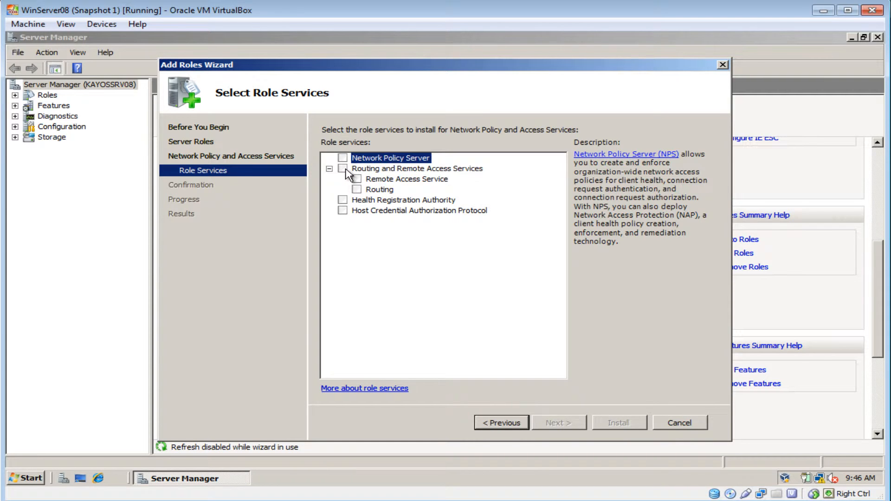
left_click(344, 169)
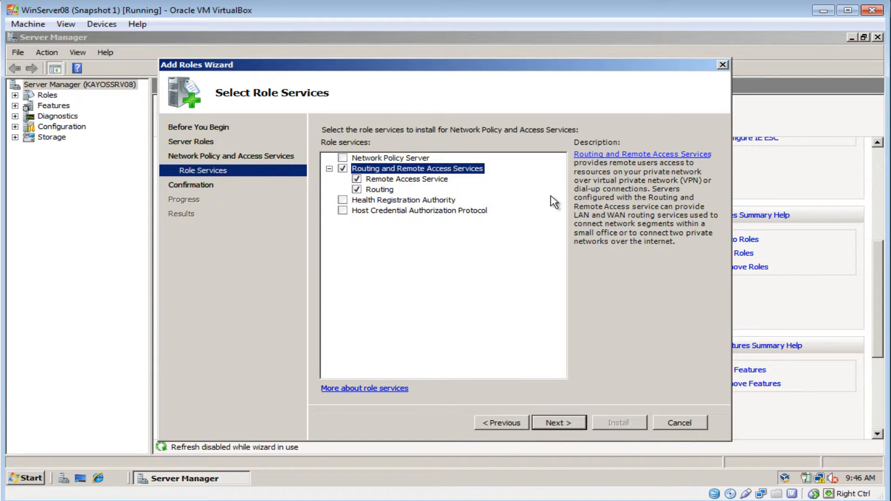
left_click(557, 422)
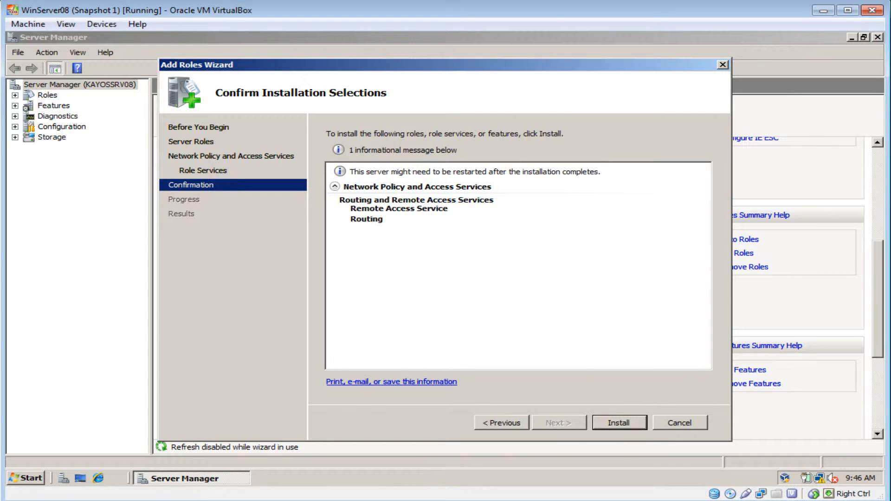
left_click(619, 423)
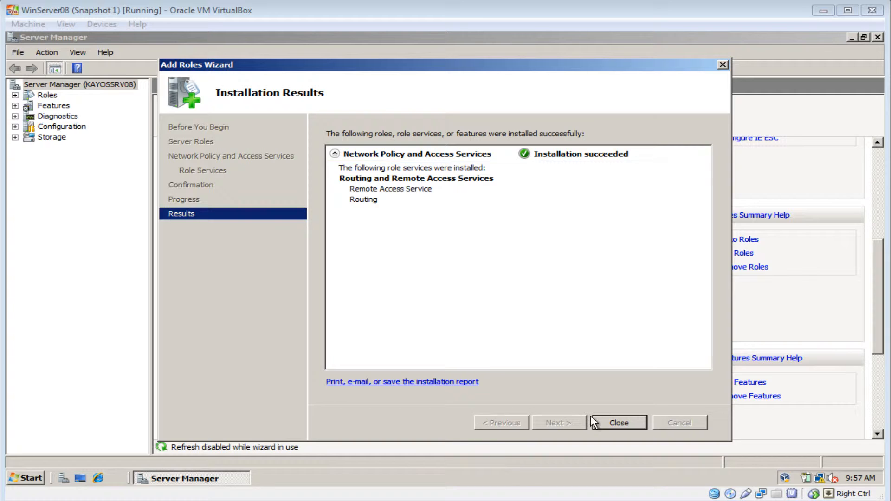
left_click(620, 423)
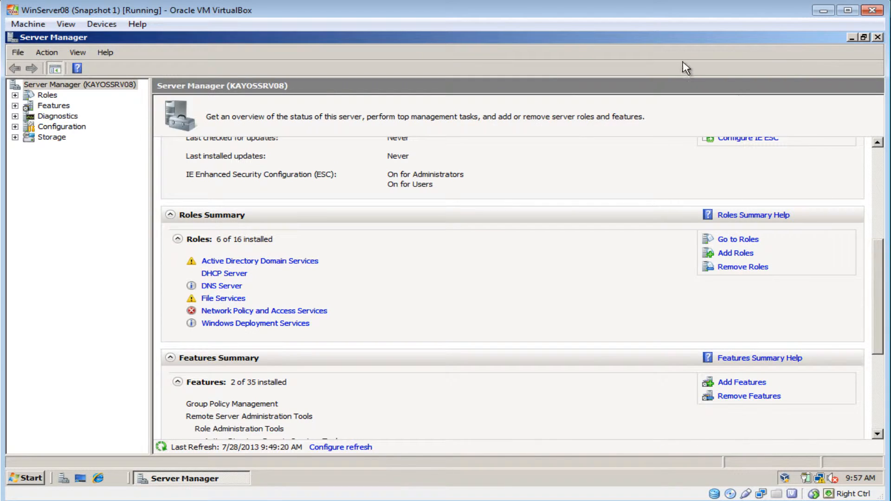
Minimize Server Manager and open the Routing and Remote Access console in a maximized window
left_click(851, 37)
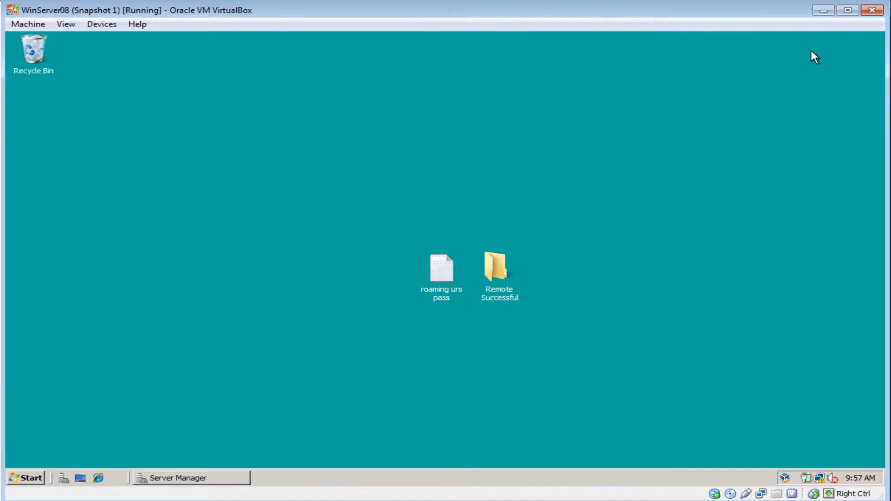
left_click(24, 478)
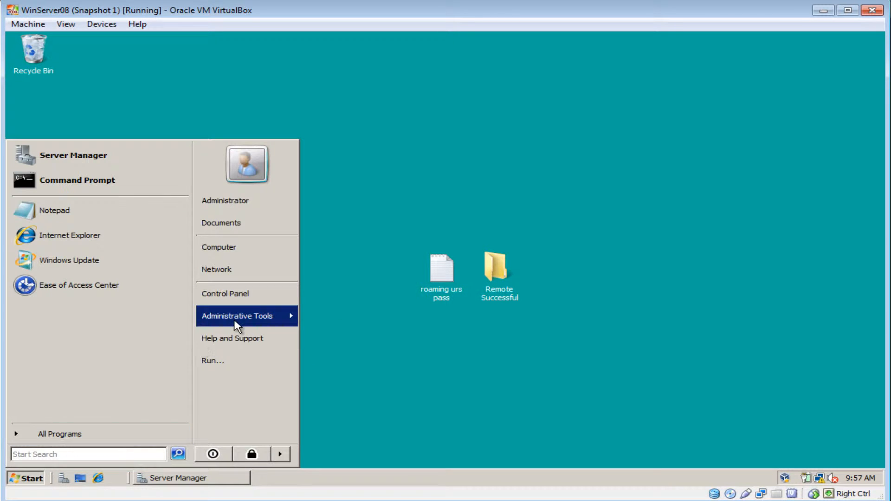
mouse_move(236, 319)
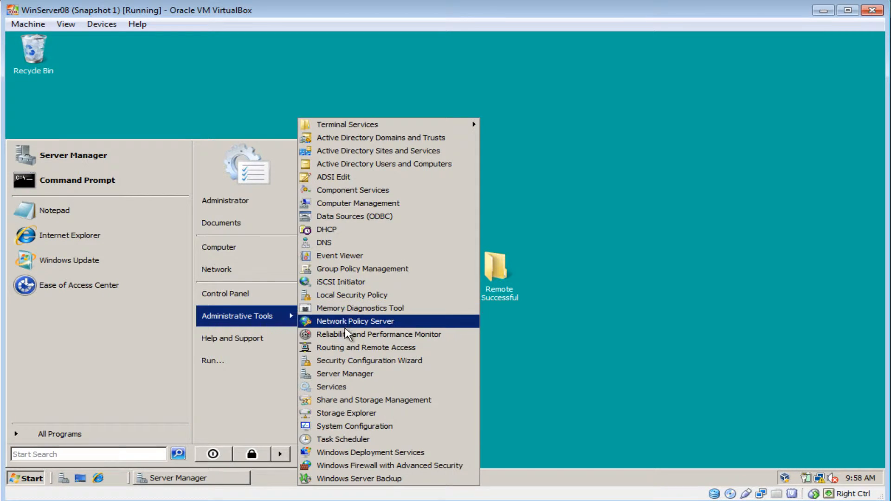
left_click(350, 352)
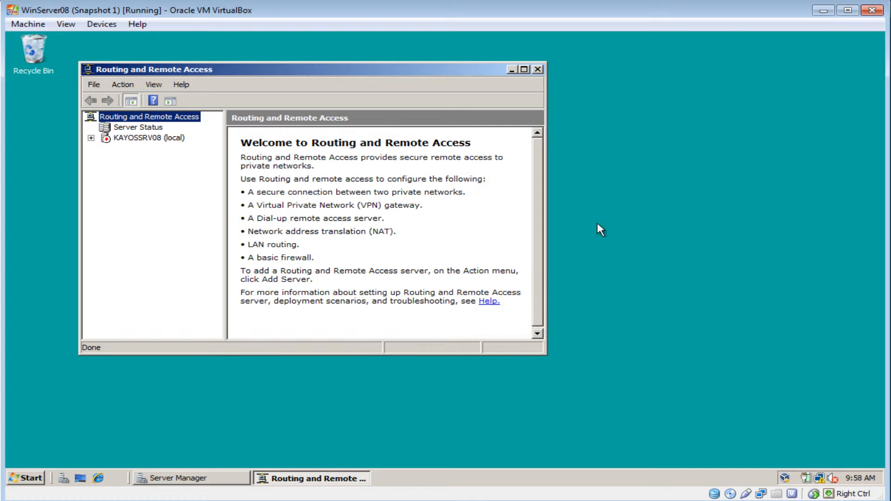
left_click(525, 69)
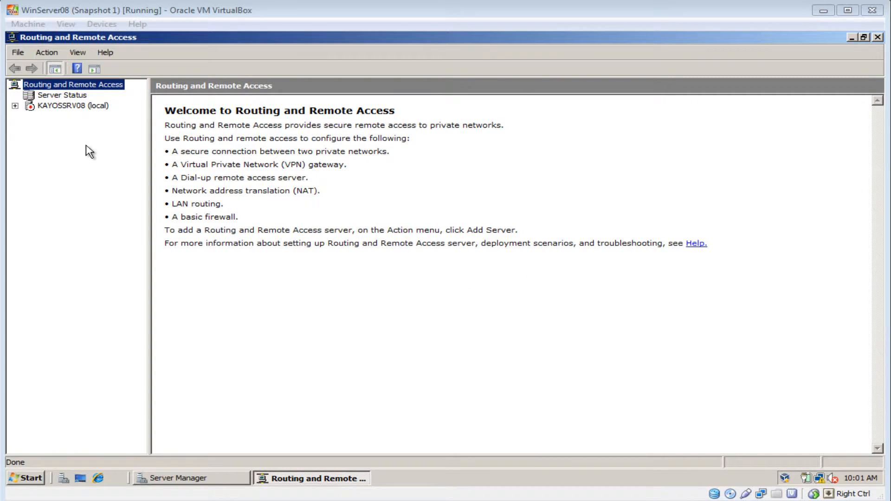
Configure and enable Routing and Remote Access on the local server with a custom configuration for VPN access, and start the service
left_click(71, 106)
right_click(71, 106)
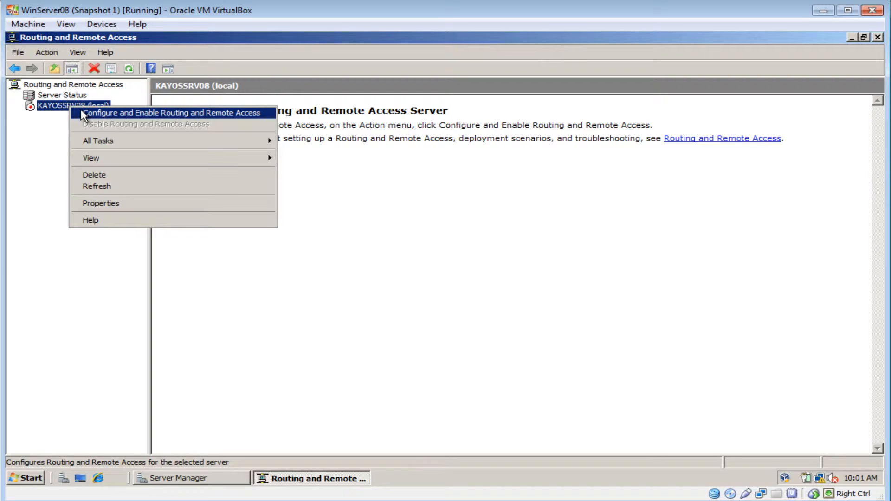
left_click(84, 113)
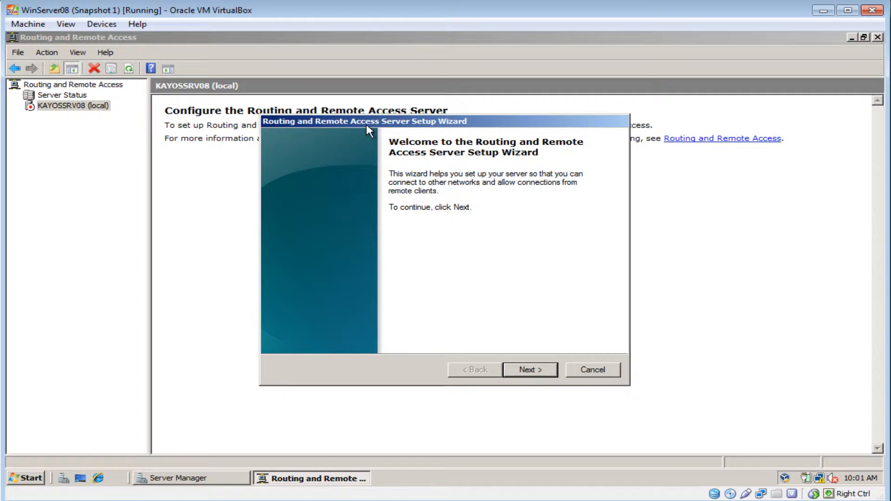
left_click(532, 372)
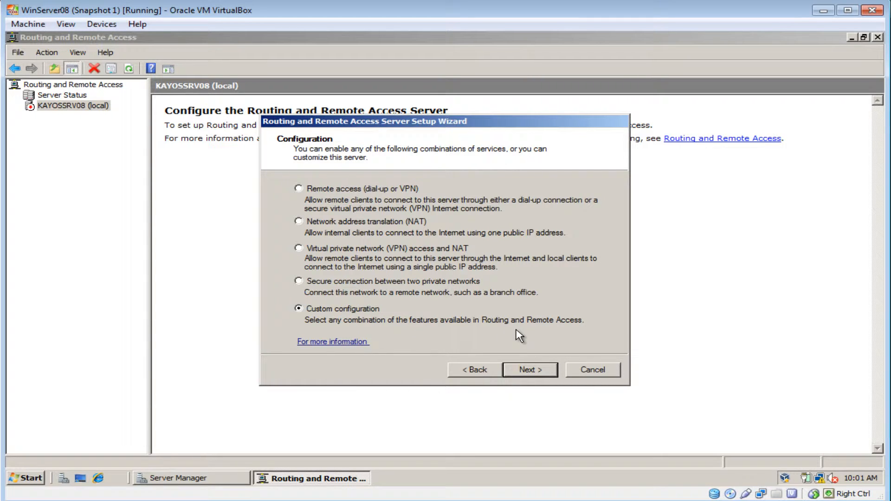
left_click(530, 370)
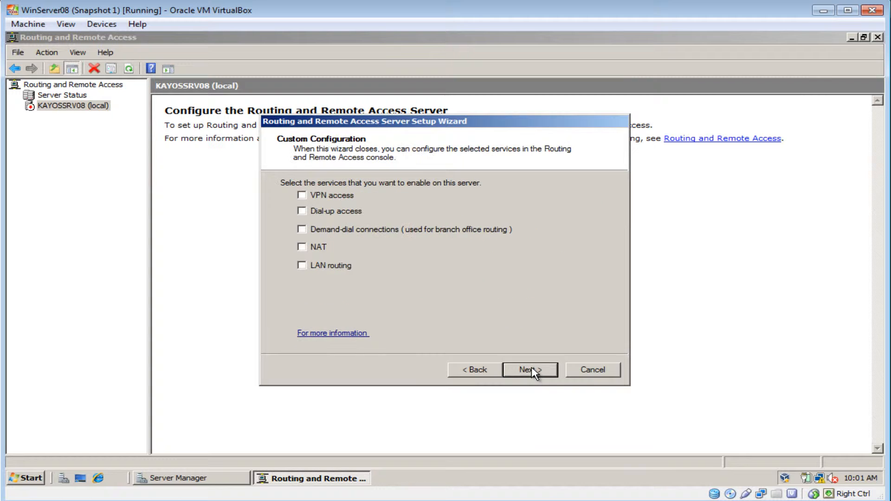
left_click(344, 195)
left_click(547, 373)
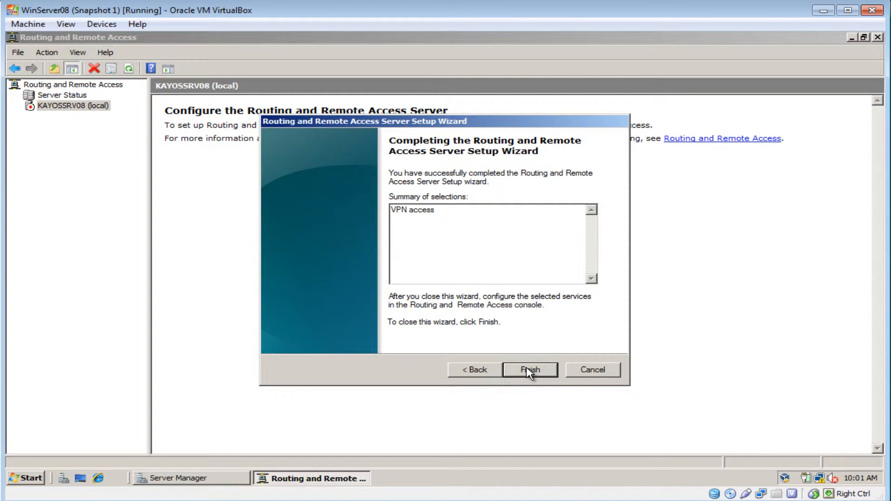
left_click(530, 371)
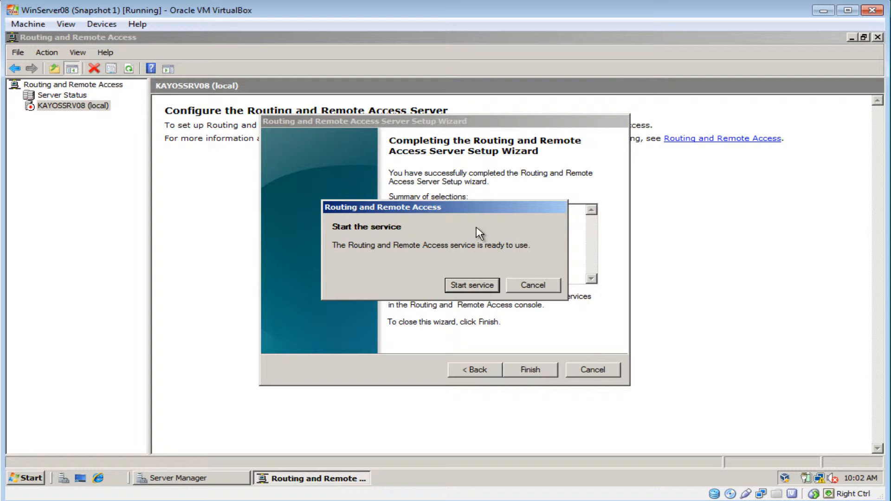
left_click(472, 285)
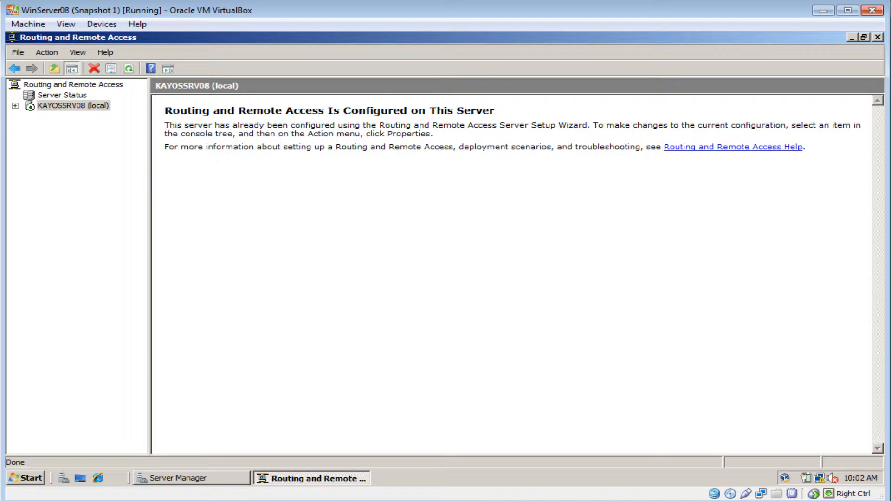
Expand the local server's tree and examine its list of VPN ports
left_click(15, 106)
left_click(29, 169)
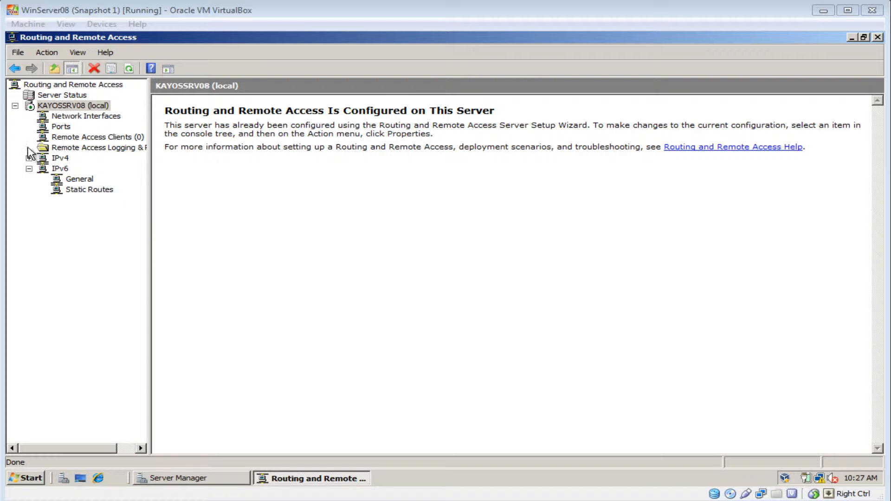
left_click(61, 128)
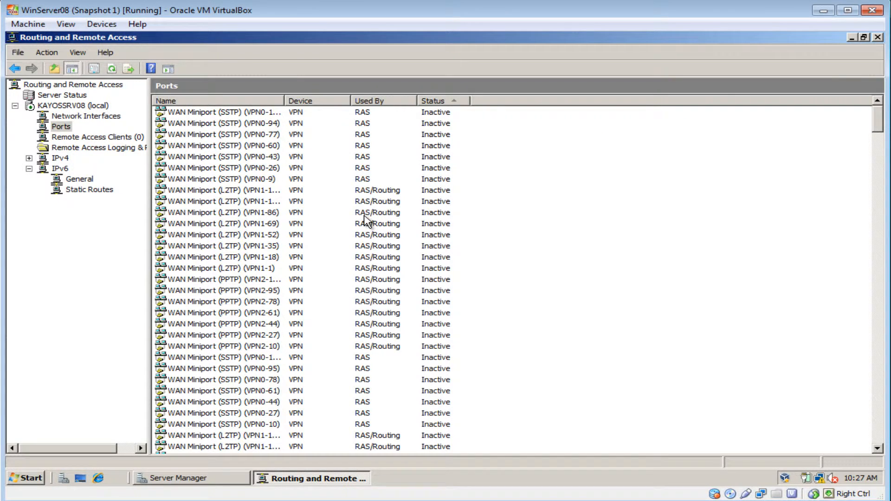
scroll(366, 223, "down", 18)
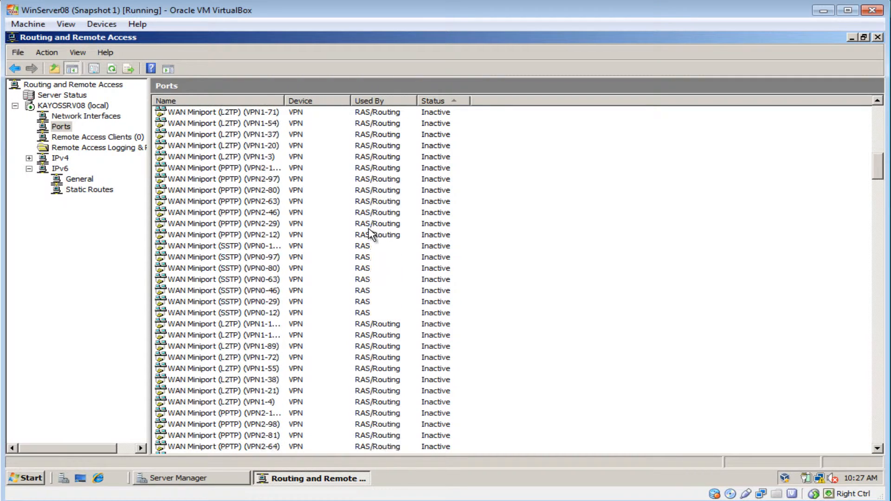
scroll(370, 233, "down", 15)
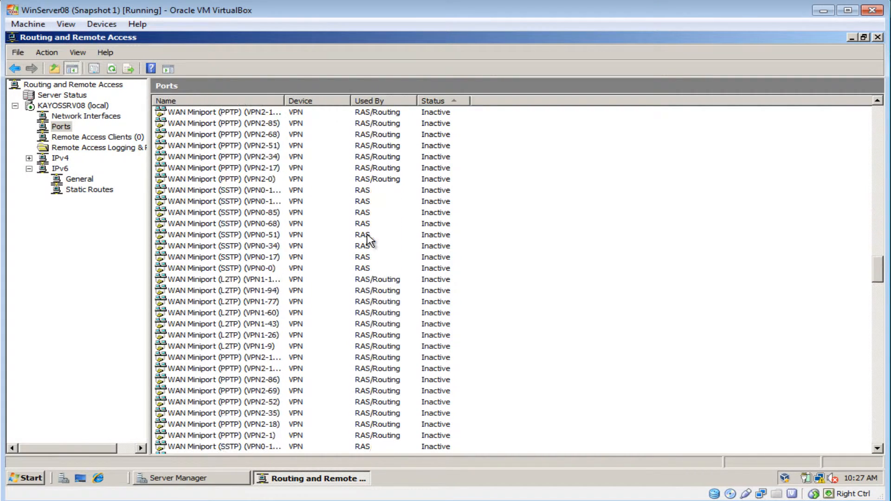
scroll(370, 240, "down", 16)
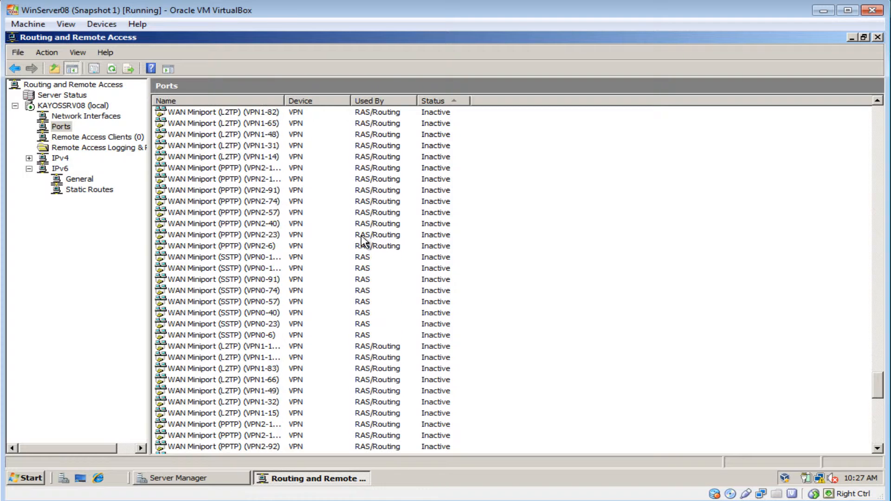
scroll(363, 244, "up", 6)
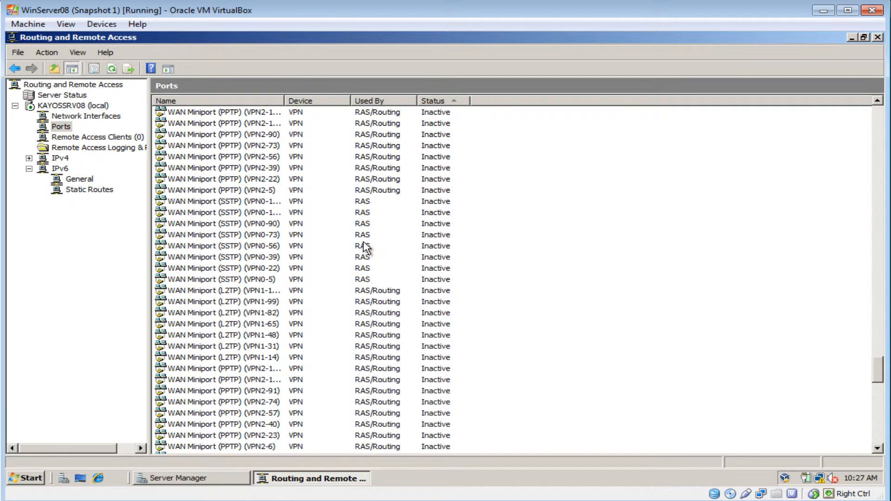
scroll(365, 248, "up", 8)
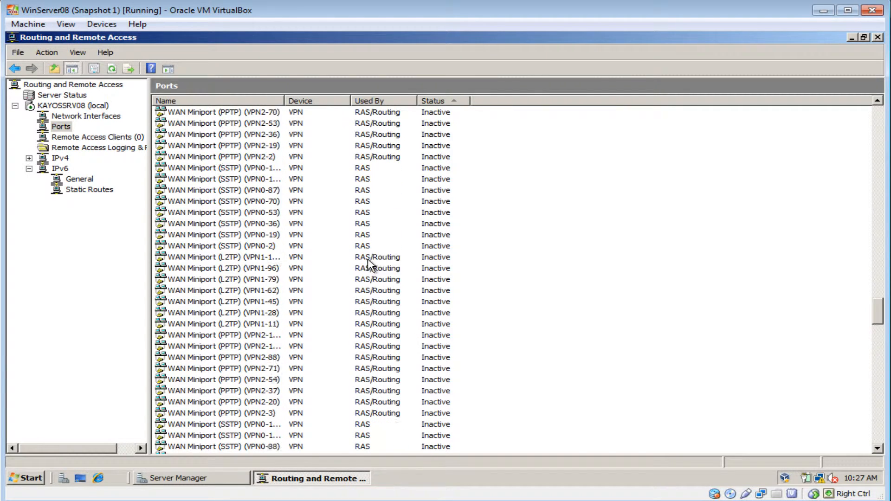
scroll(369, 264, "up", 15)
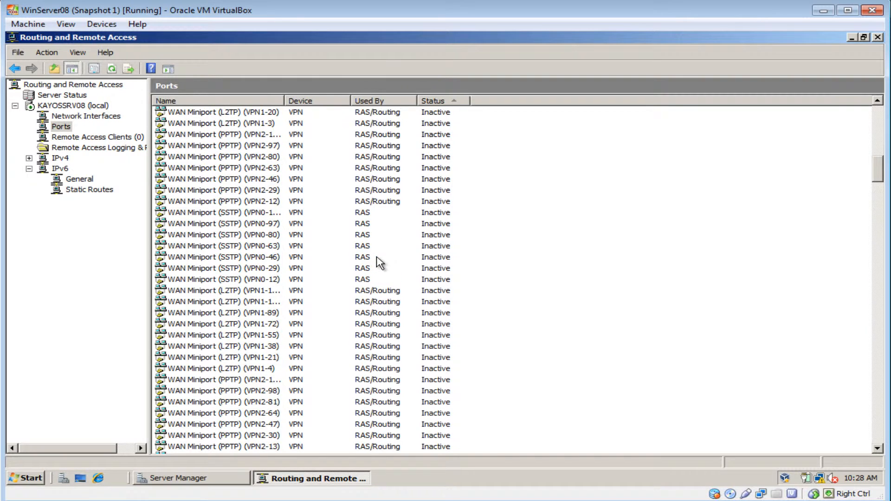
scroll(378, 259, "up", 6)
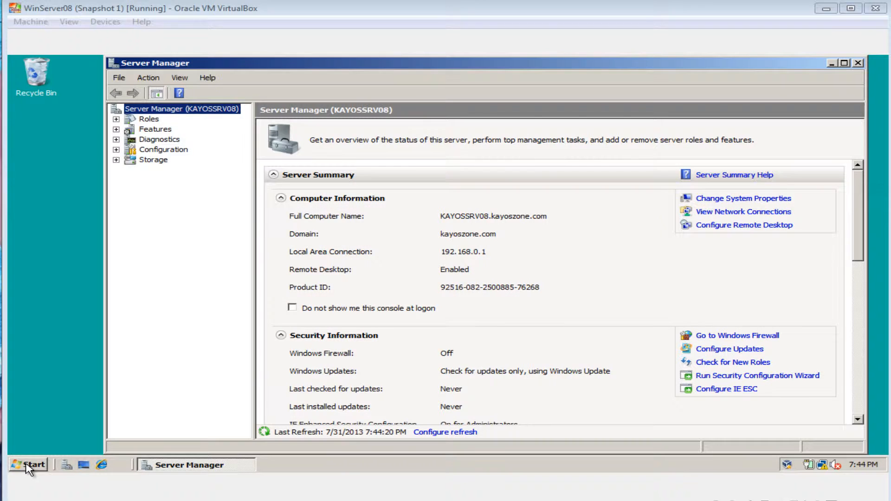
Open Active Directory Users and Computers from the server's administrative tools
left_click(29, 464)
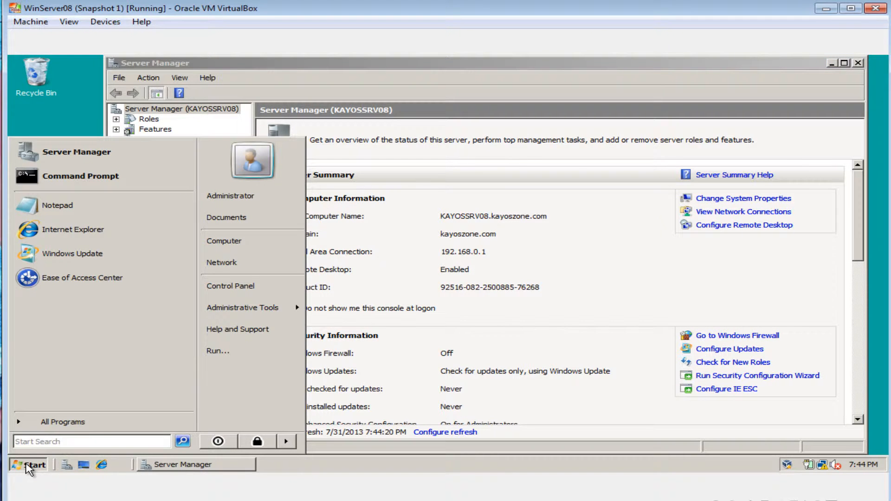
mouse_move(254, 316)
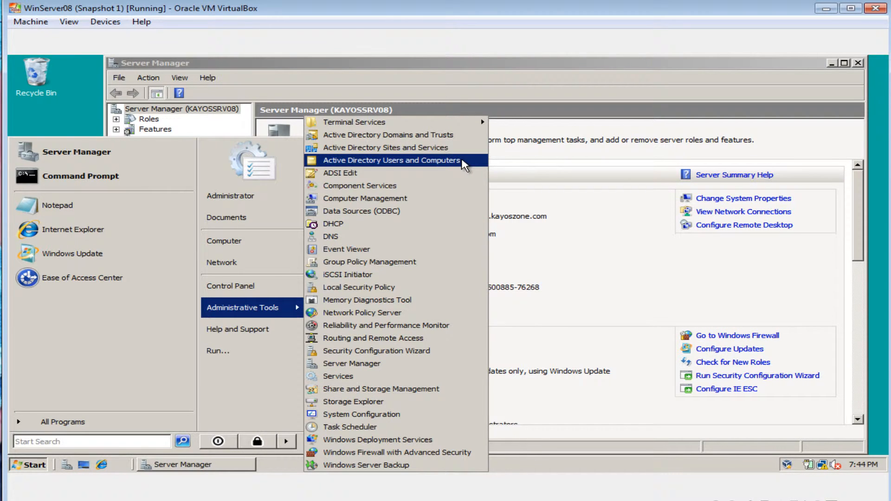
left_click(463, 161)
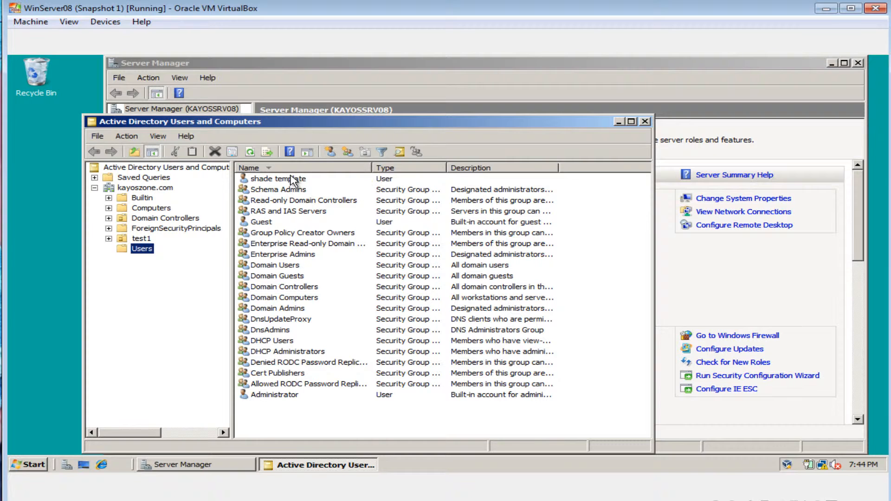
Check that the template user's dial-in properties allow network access, then close Active Directory Users and Computers and minimize Server Manager
left_click(292, 179)
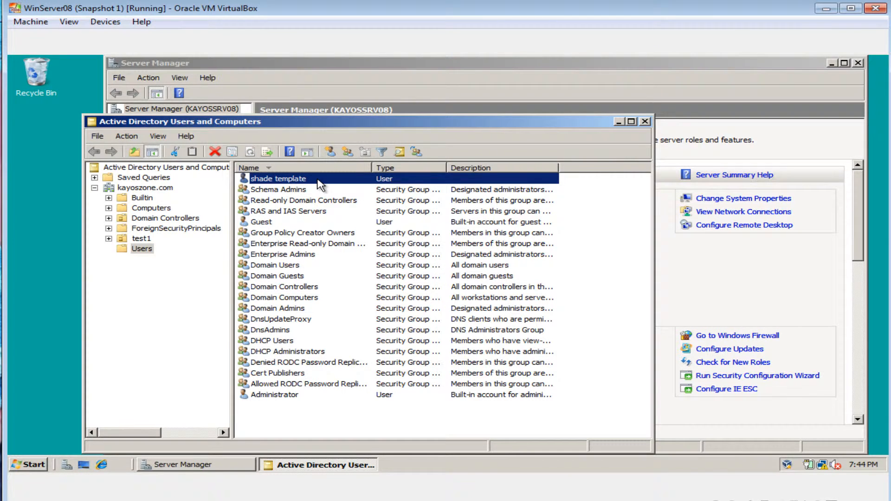
right_click(318, 181)
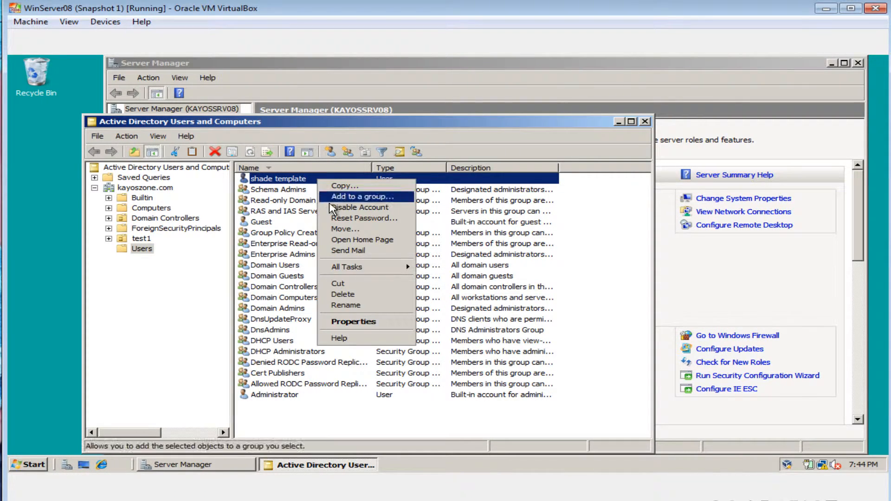
left_click(370, 326)
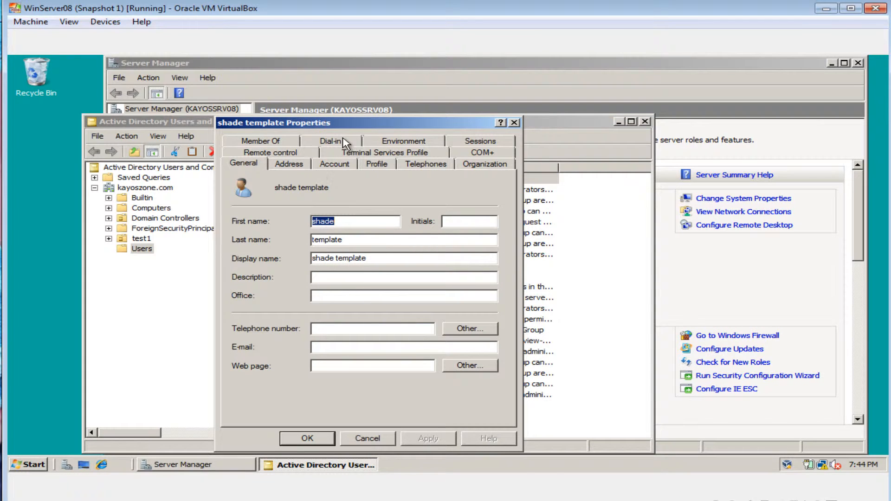
left_click(329, 142)
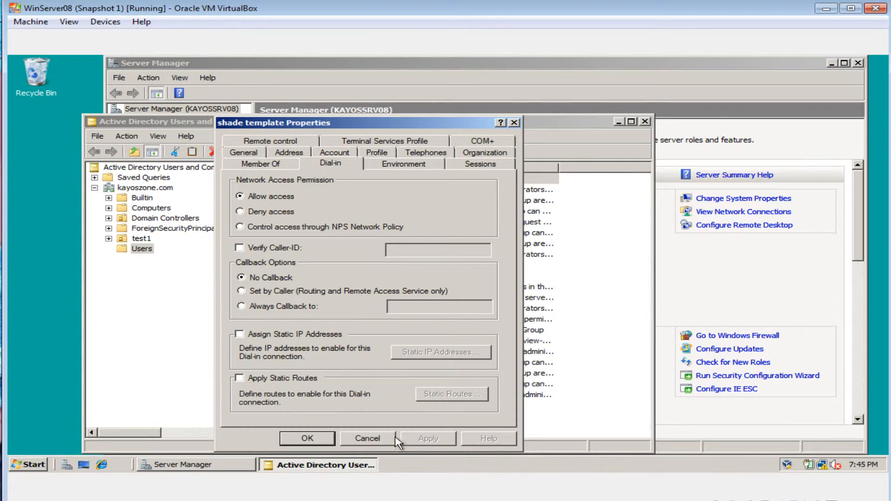
left_click(303, 438)
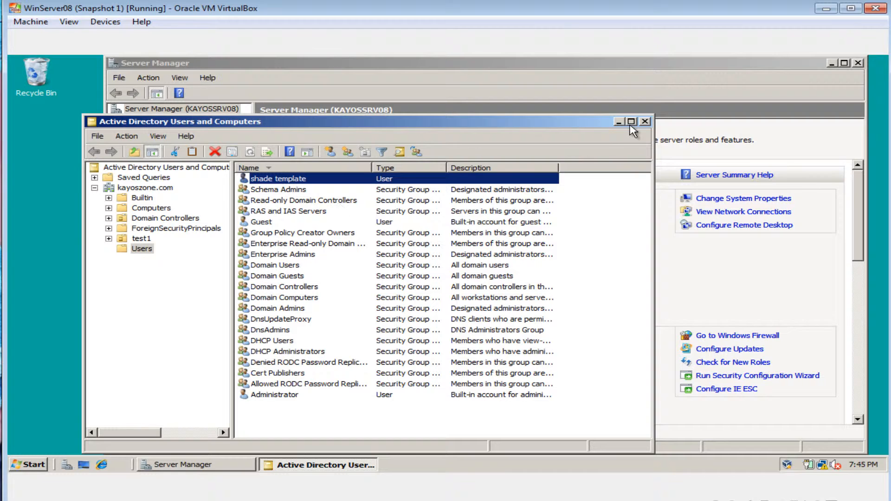
left_click(646, 123)
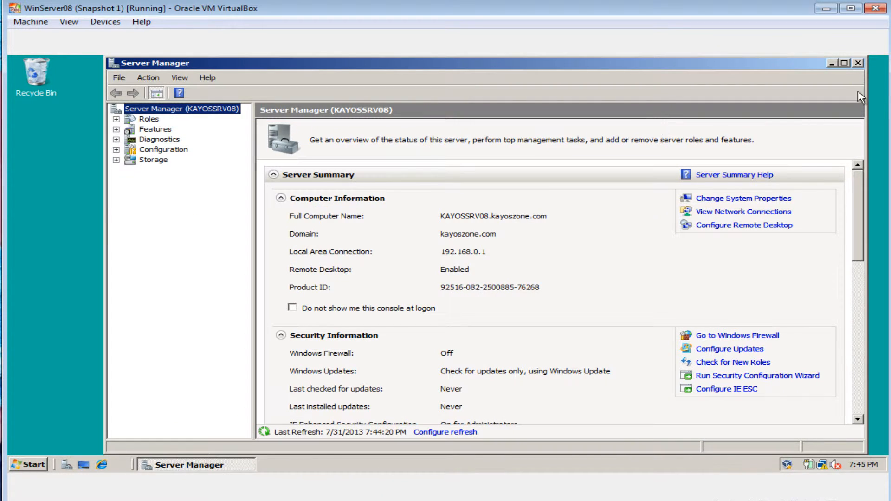
left_click(831, 63)
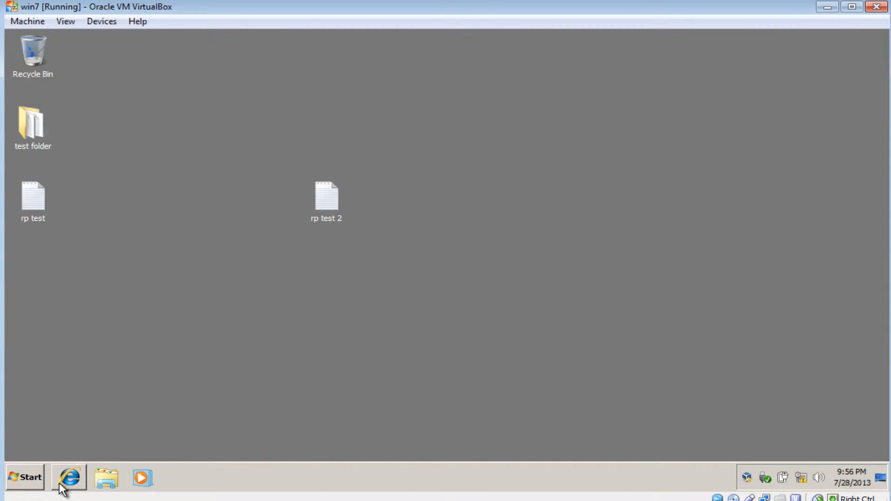
On the win7 client machine, open the Network and Sharing Center in a maximized window
left_click(28, 482)
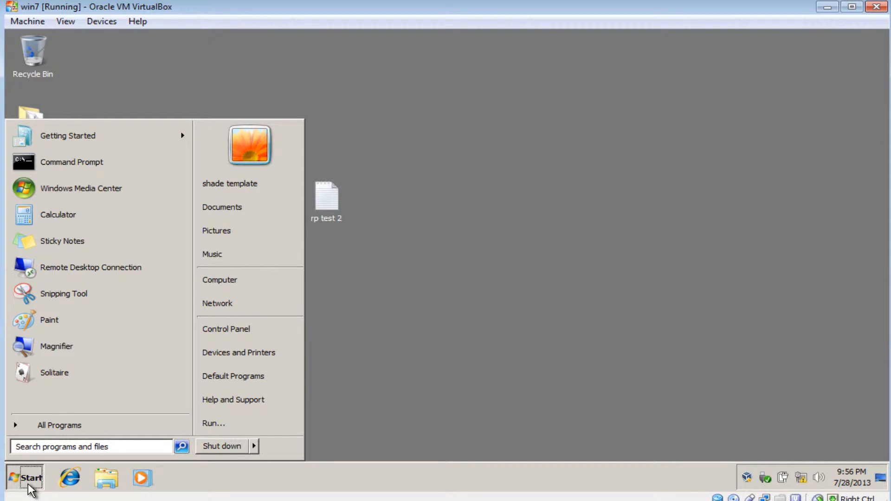
left_click(250, 312)
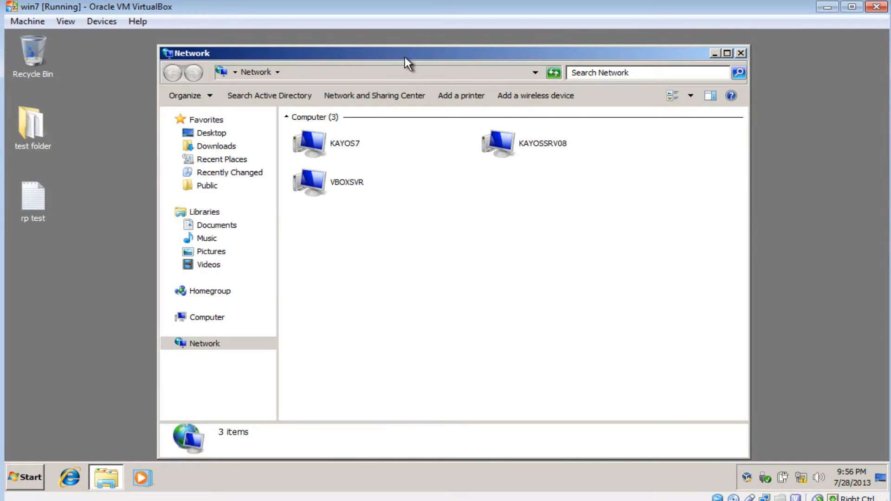
double_click(404, 51)
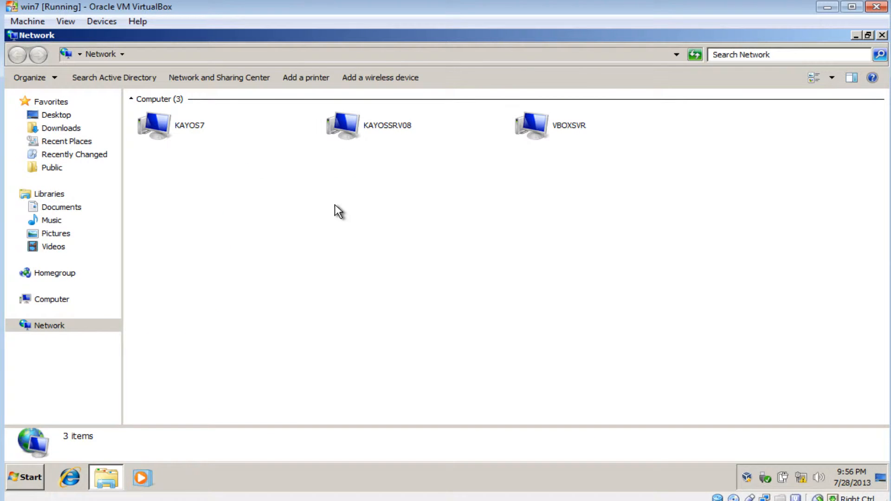
left_click(212, 78)
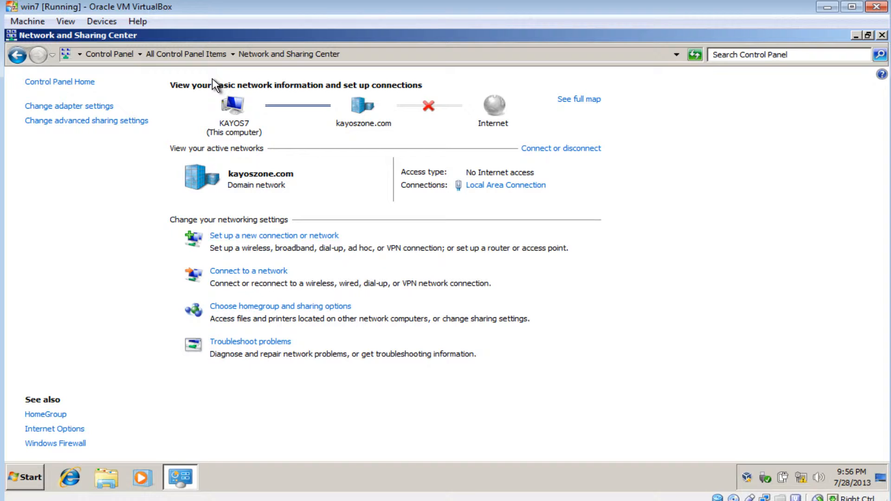
Start a new workplace connection that uses VPN over the Internet, choosing to set up the Internet connection later
left_click(297, 237)
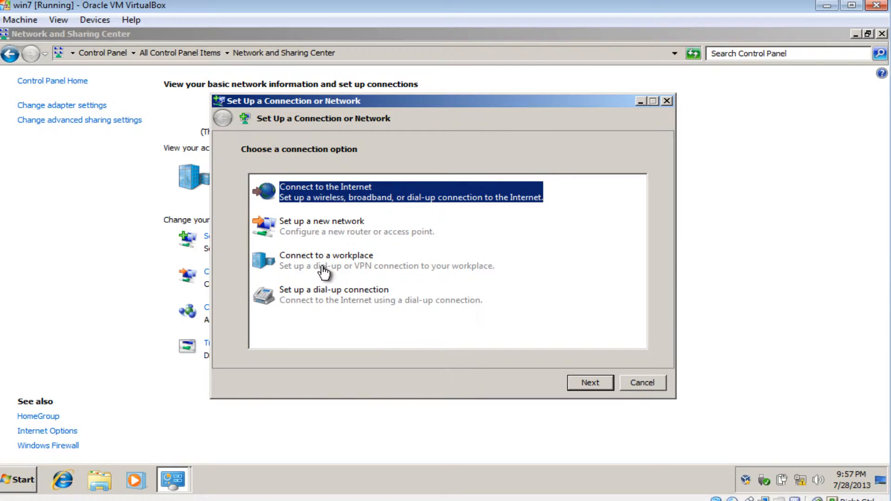
left_click(324, 273)
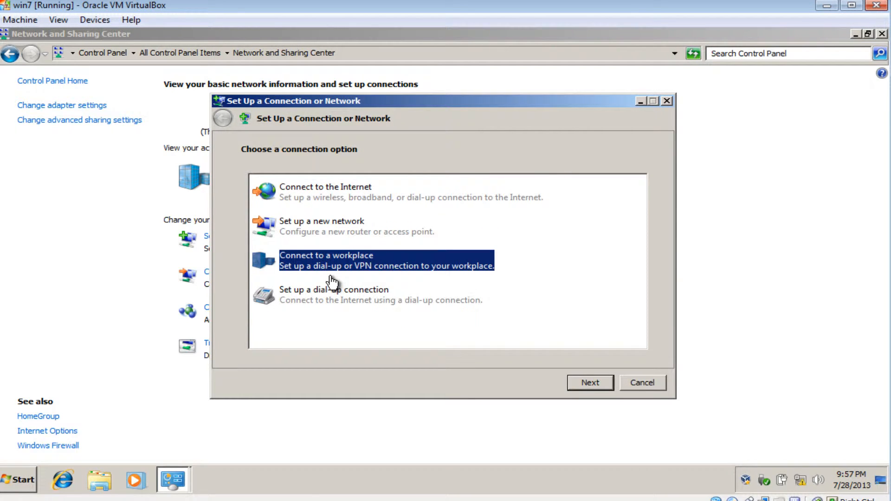
left_click(598, 386)
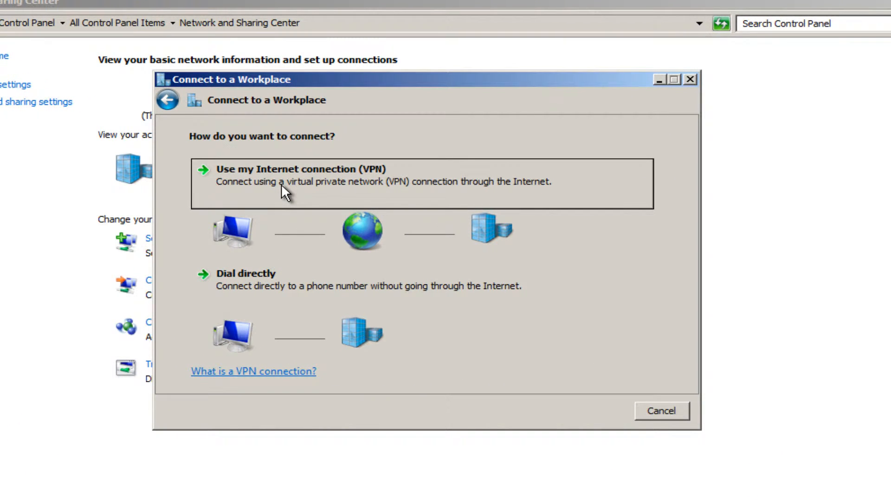
left_click(281, 184)
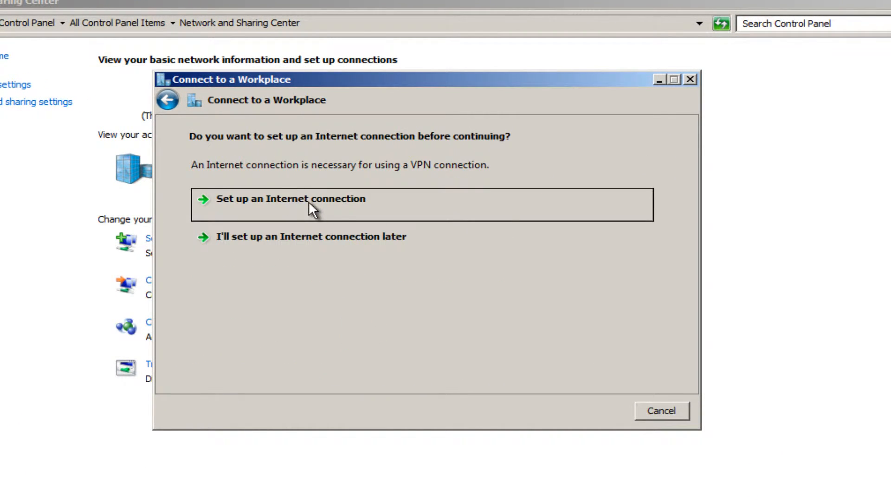
left_click(341, 242)
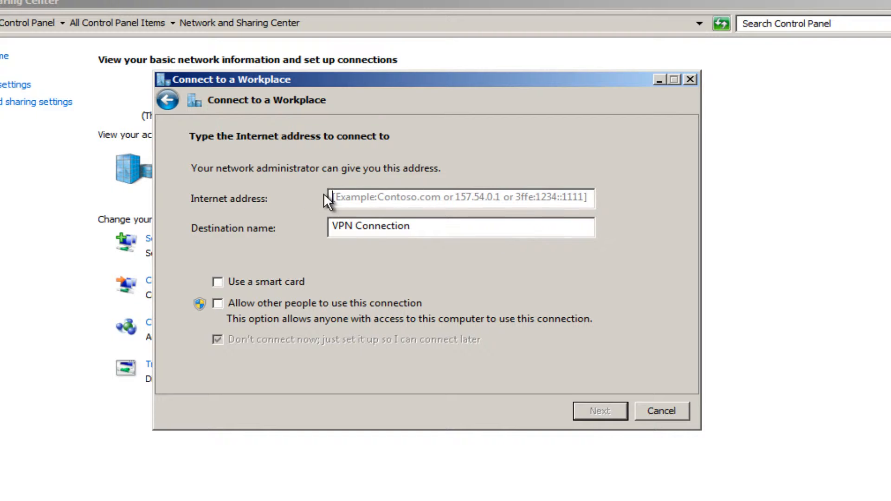
Set the VPN's Internet address to 192.168.0.1 and its destination name to KZ VPN Connection, and continue to the credentials
left_click(337, 196)
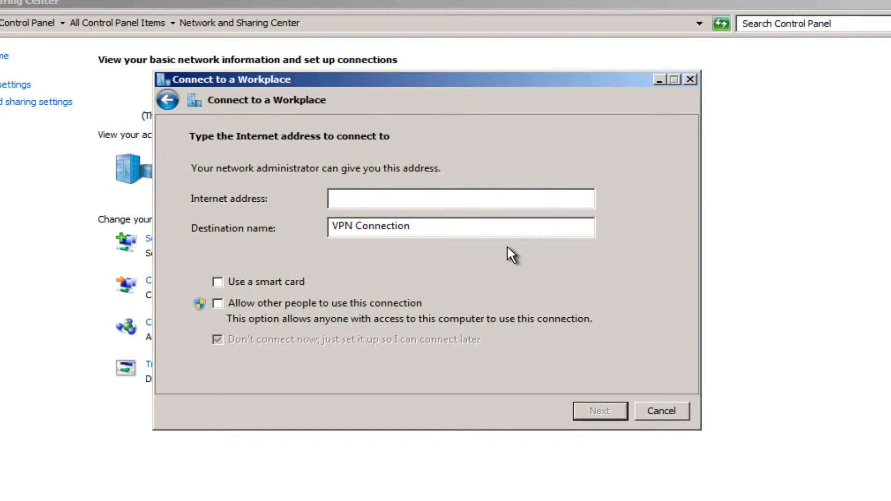
type("192.168.0.1")
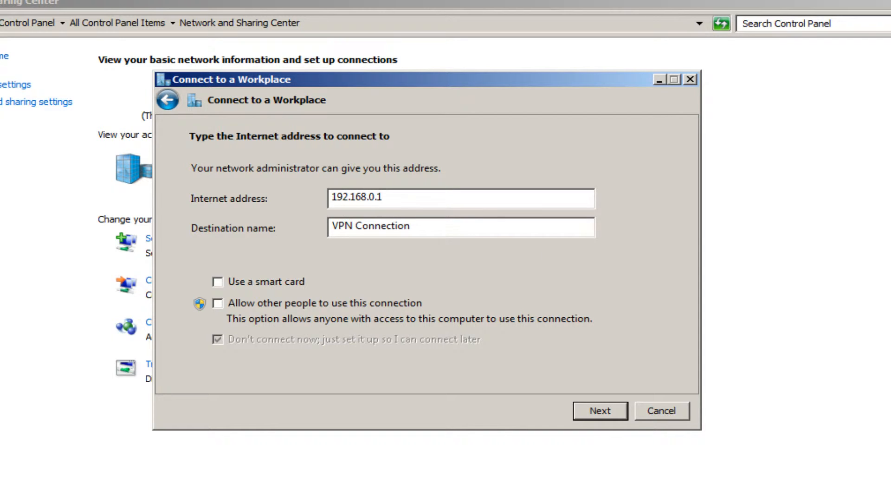
left_click(329, 225)
type("KZ")
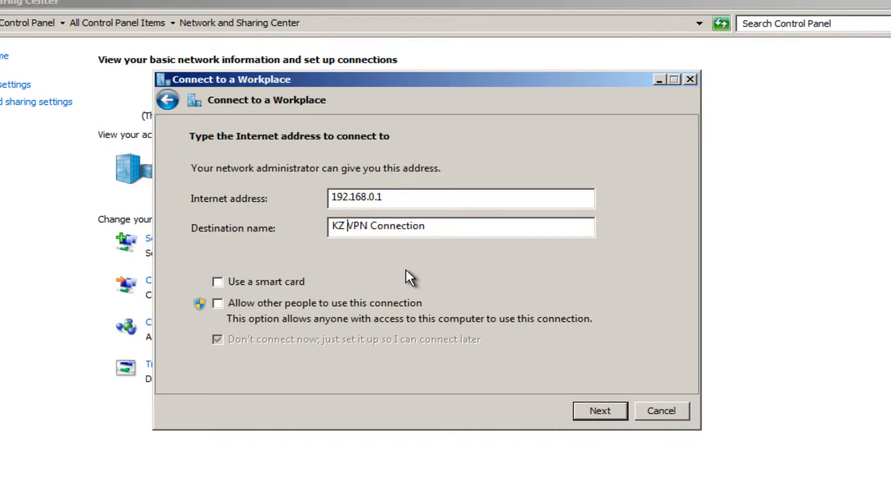
left_click(600, 412)
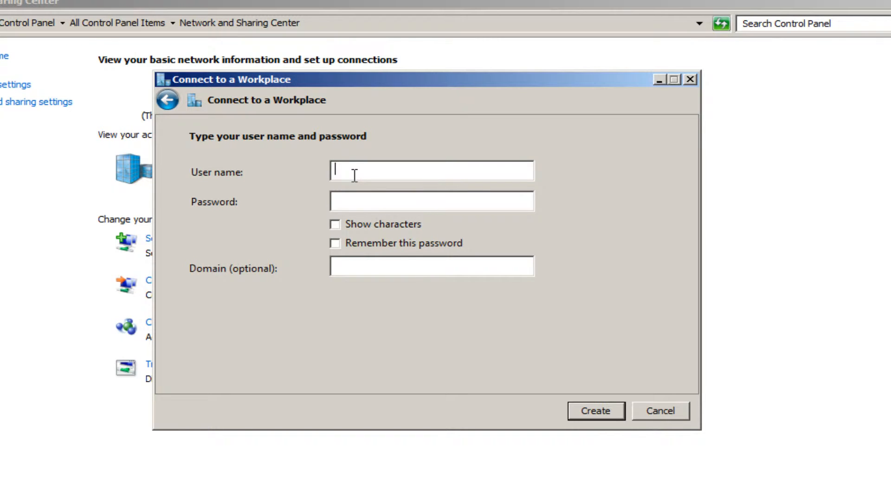
Enter administrator as the VPN user name and fill in the account password
type("administrator")
left_click(398, 199)
type("•••••••••")
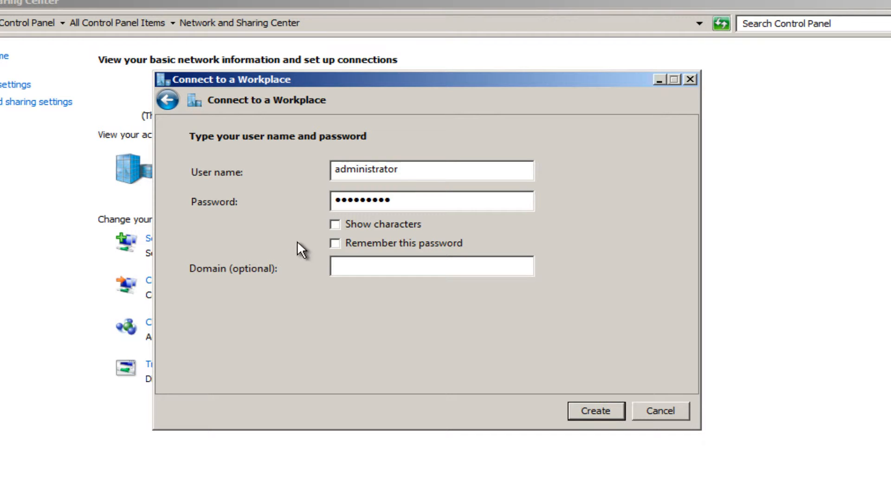
Show the password's characters to check them, hide them again, and create the VPN connection without a domain, closing the wizard
left_click_drag(401, 77, 364, 83)
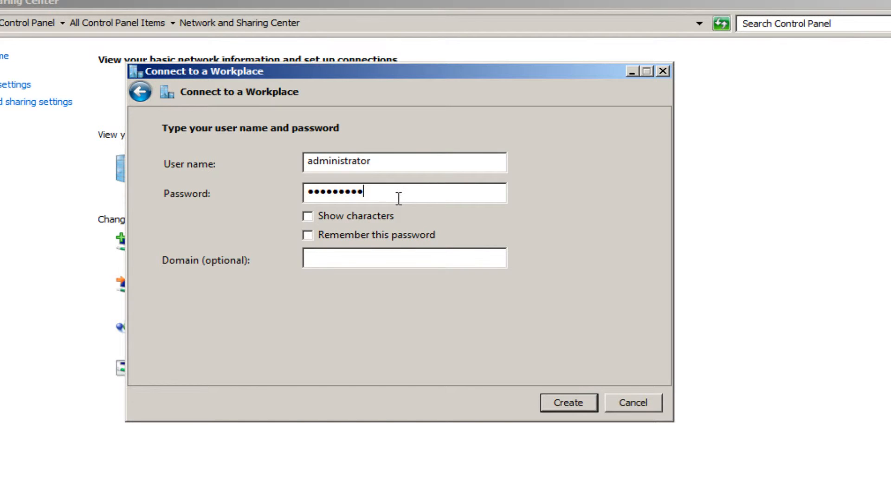
left_click(330, 216)
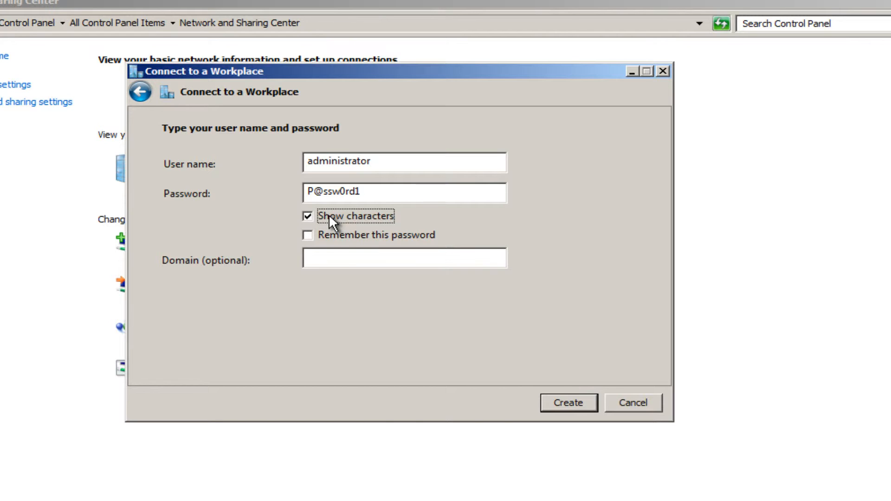
left_click(364, 193)
left_click(364, 214)
left_click(319, 256)
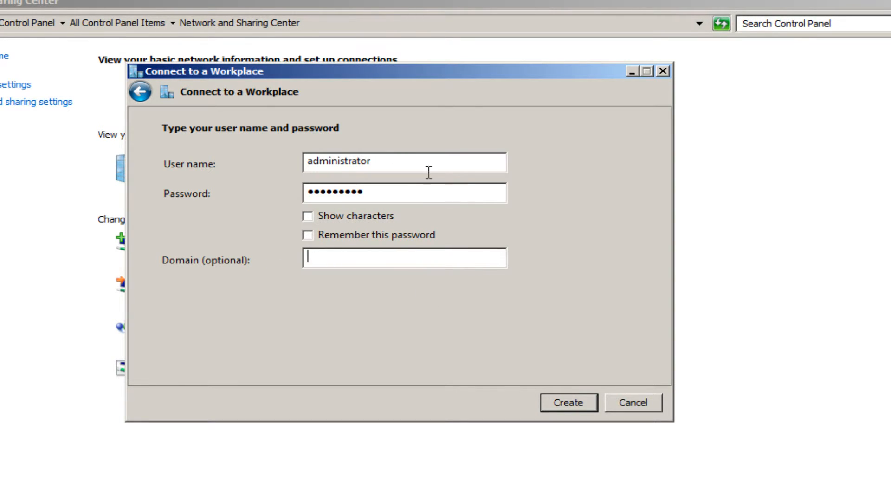
left_click(558, 402)
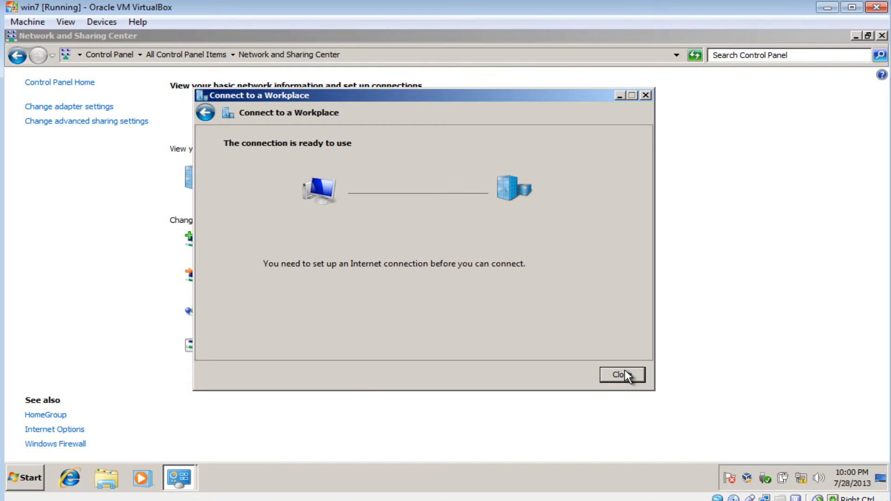
left_click(625, 372)
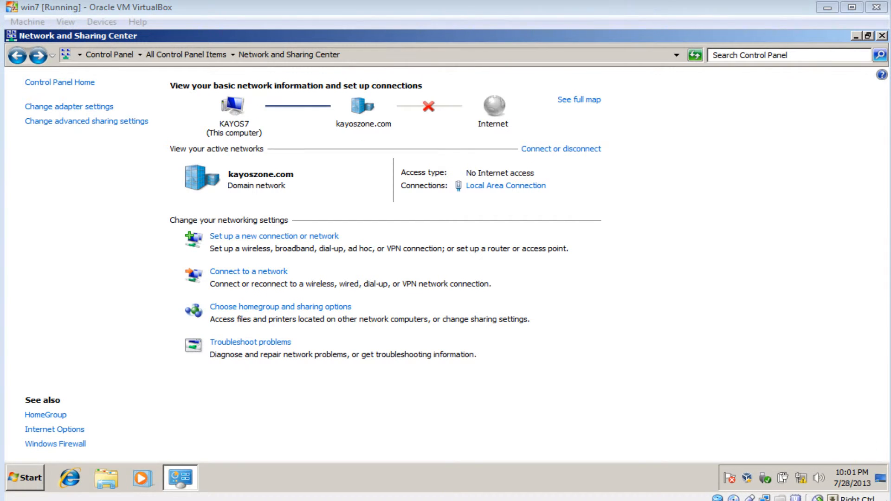
Open the KZ VPN Connection's properties from the network adapters and examine its Security, Options and General settings
left_click(94, 107)
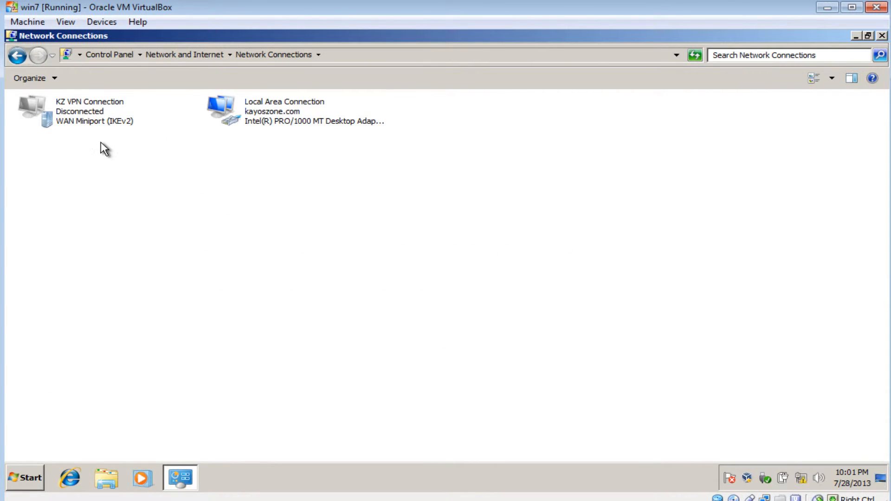
left_click(94, 120)
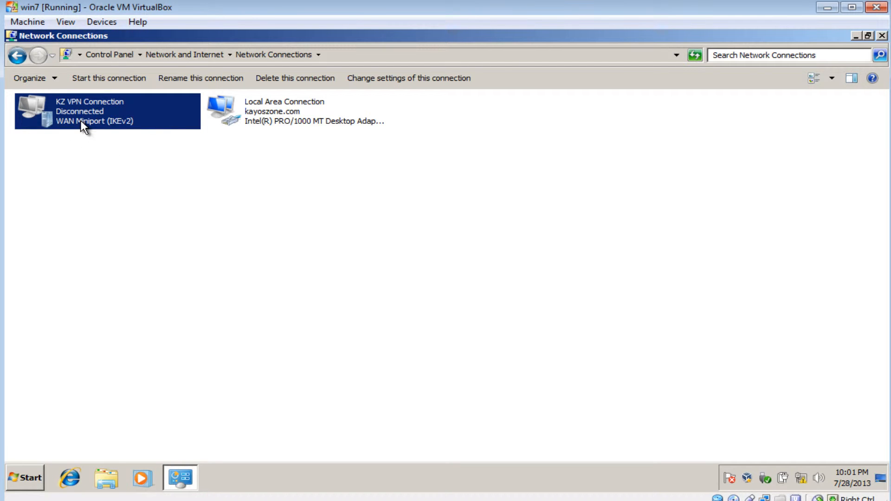
right_click(83, 124)
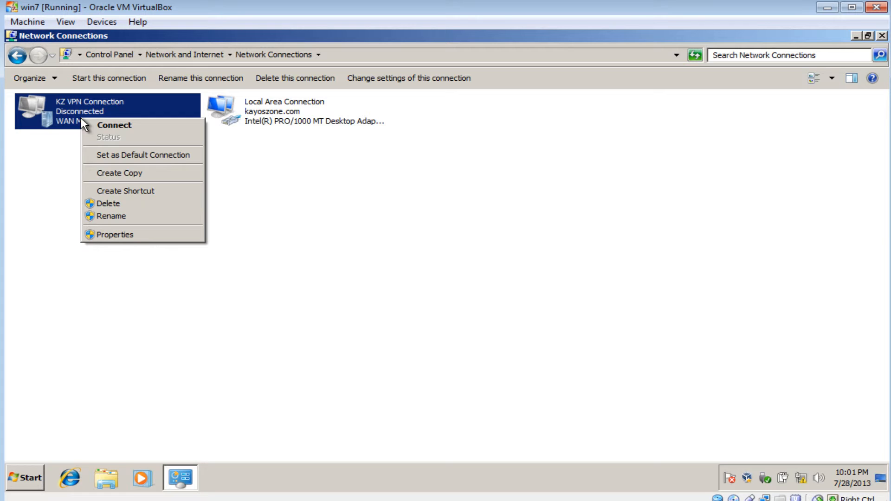
left_click(105, 234)
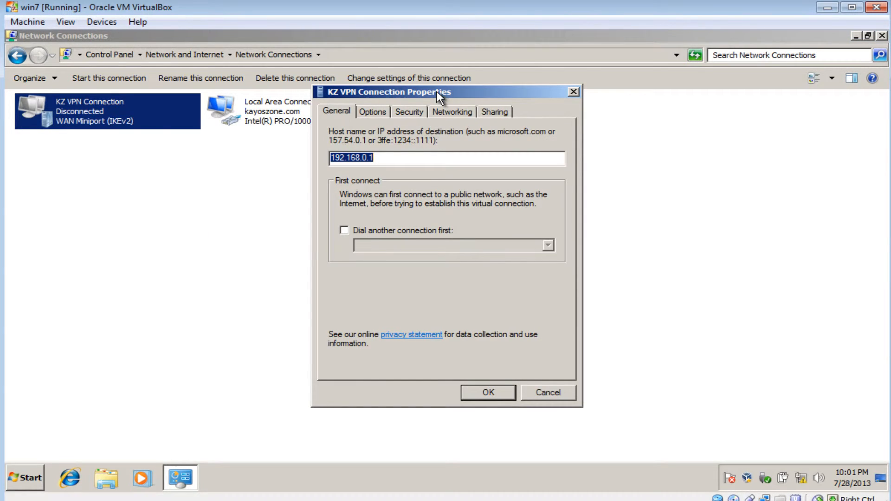
left_click_drag(435, 92, 433, 118)
left_click(418, 128)
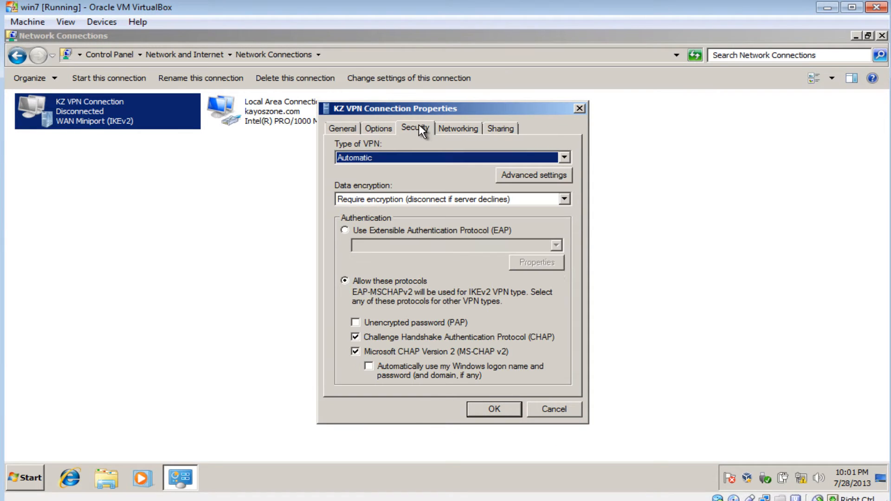
left_click(385, 126)
left_click(356, 125)
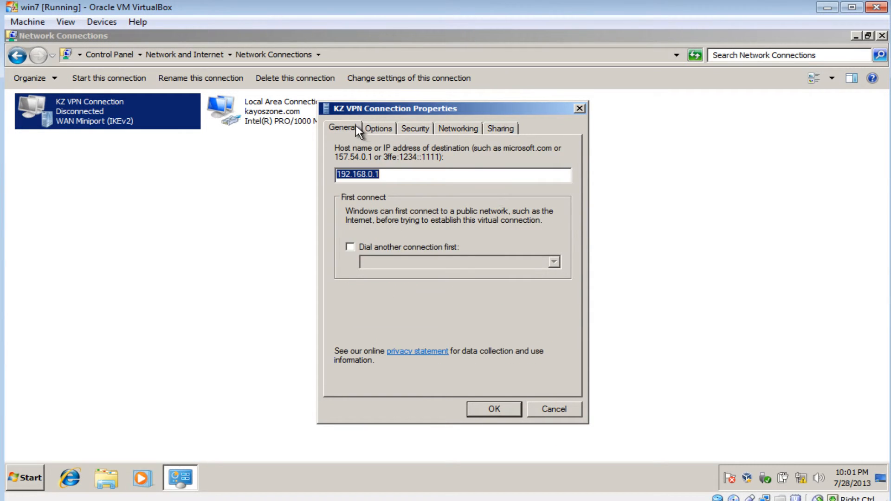
Examine the VPN type choices in the KZ VPN Connection's Security settings, leaving the type on Automatic
left_click(382, 126)
left_click(409, 129)
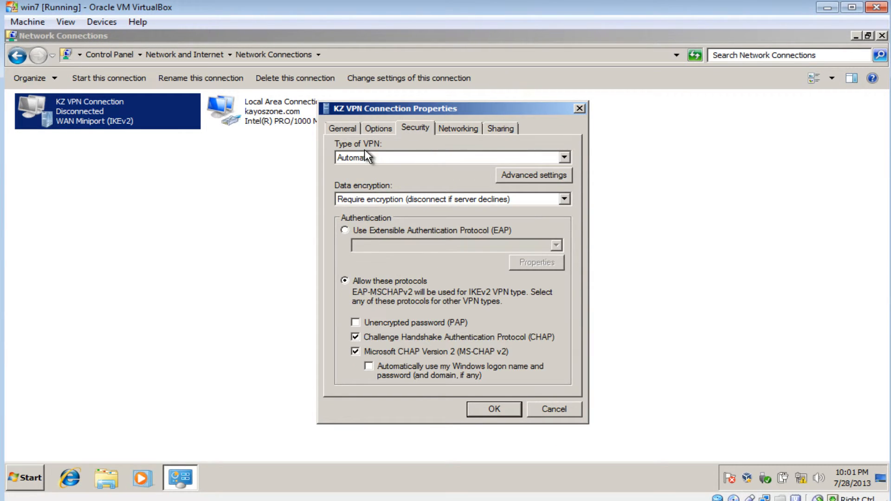
left_click(404, 158)
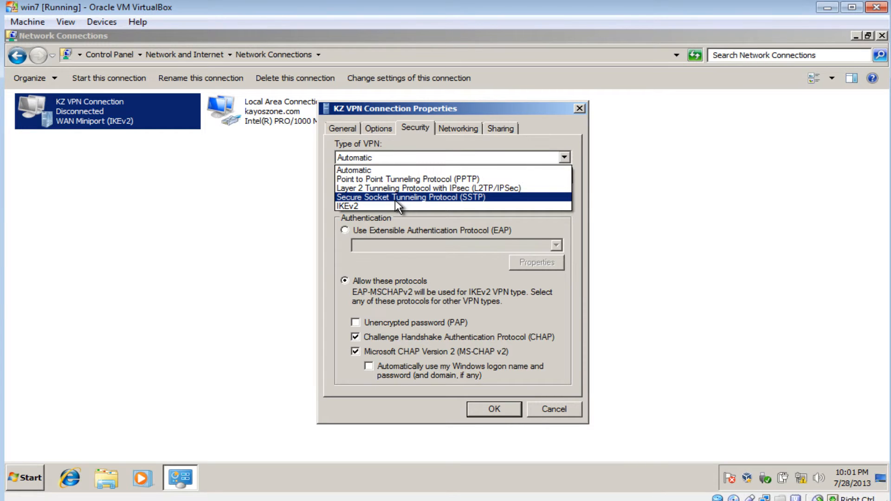
left_click(442, 127)
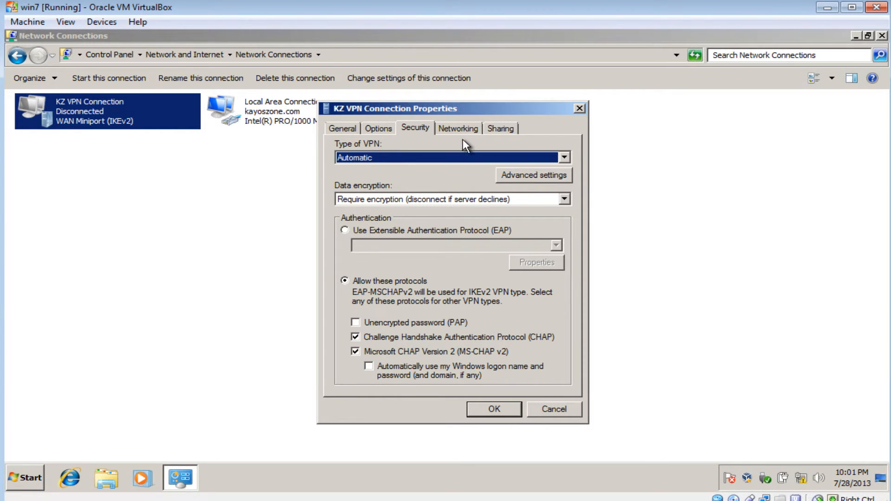
Review the connection's Networking, Sharing, Security, General and Options settings, and close its properties
left_click(459, 130)
left_click(500, 129)
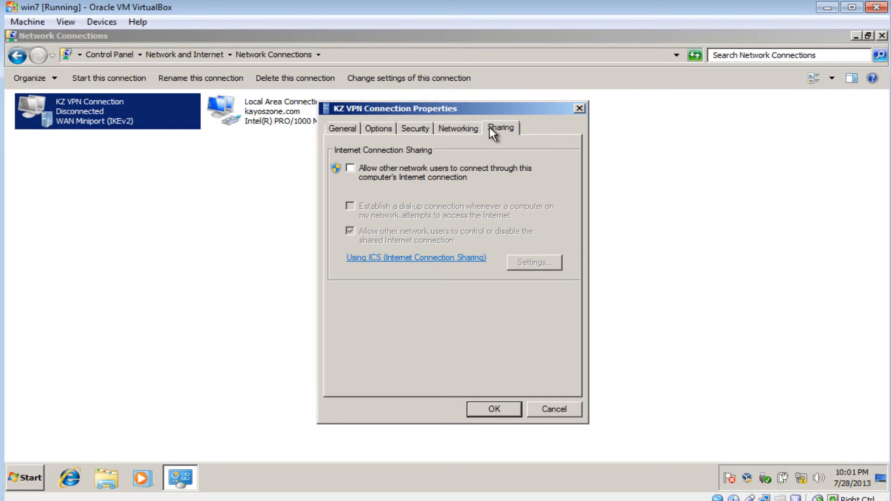
left_click(419, 128)
left_click(486, 130)
left_click(352, 127)
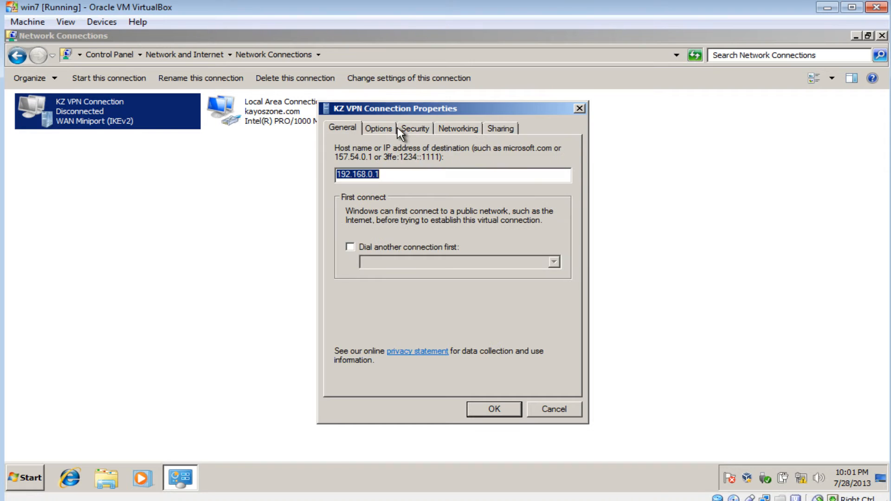
left_click(401, 130)
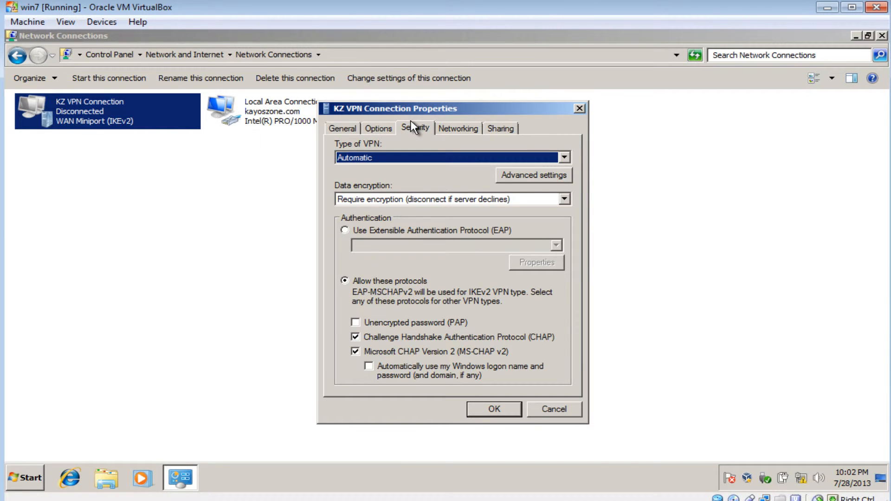
left_click(379, 133)
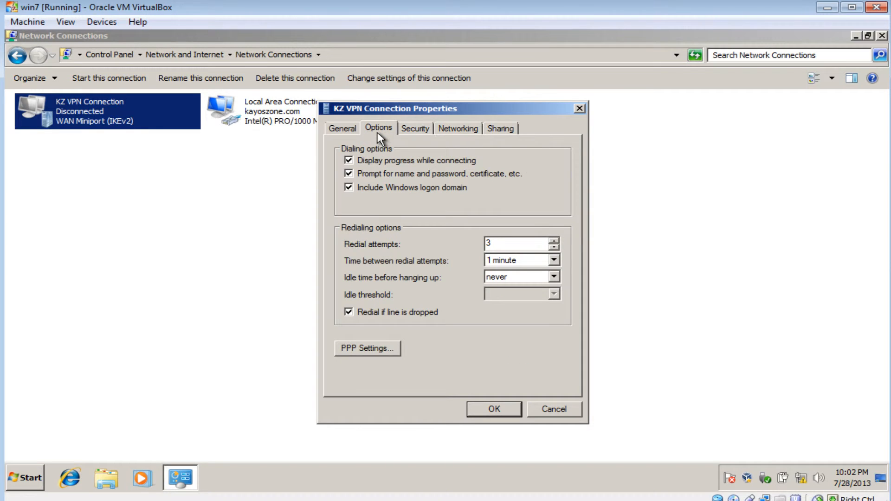
left_click(490, 409)
Connect the KZ VPN Connection as administrator, filling in the account password and KAYOSZONE.COM as the domain
double_click(133, 128)
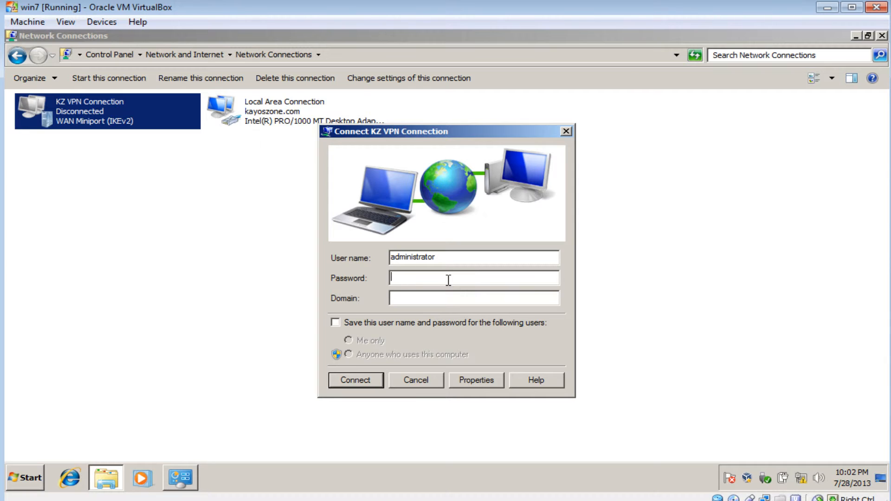
type("*********")
left_click(430, 297)
type("KAYOSZONE")
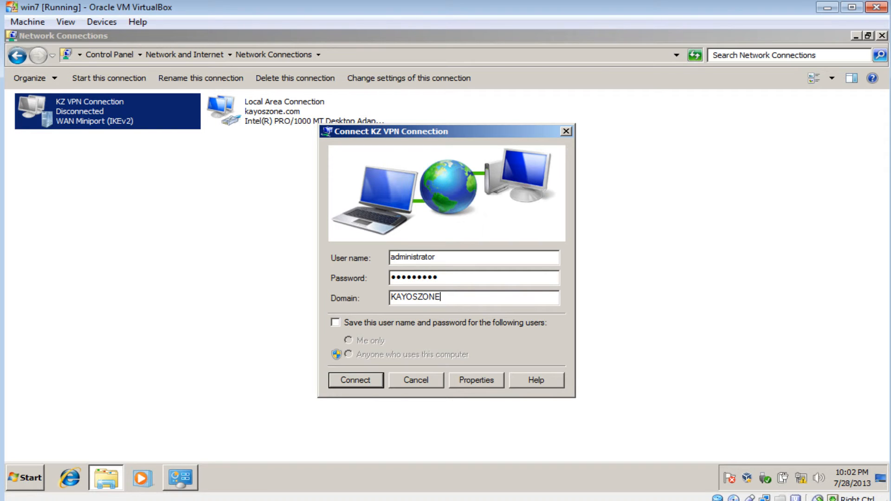
type(".COM")
key("Return")
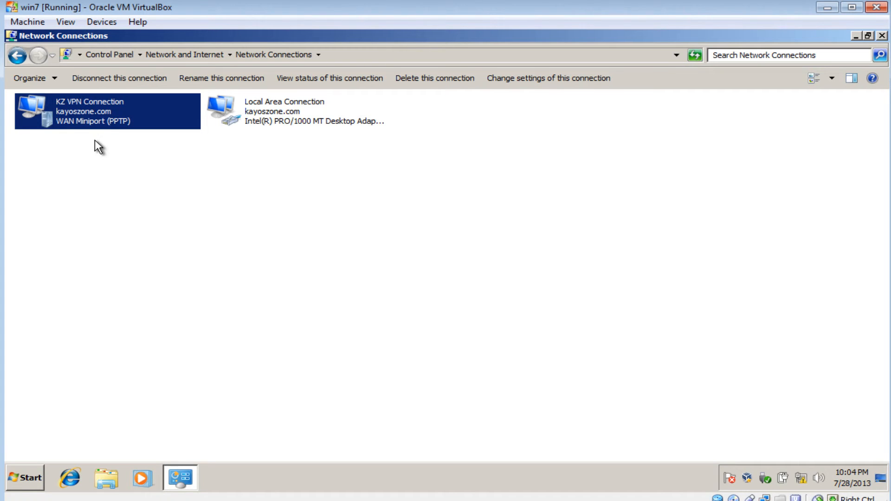
Refresh the network connections list and select the KZ VPN Connection to check its status
right_click(201, 163)
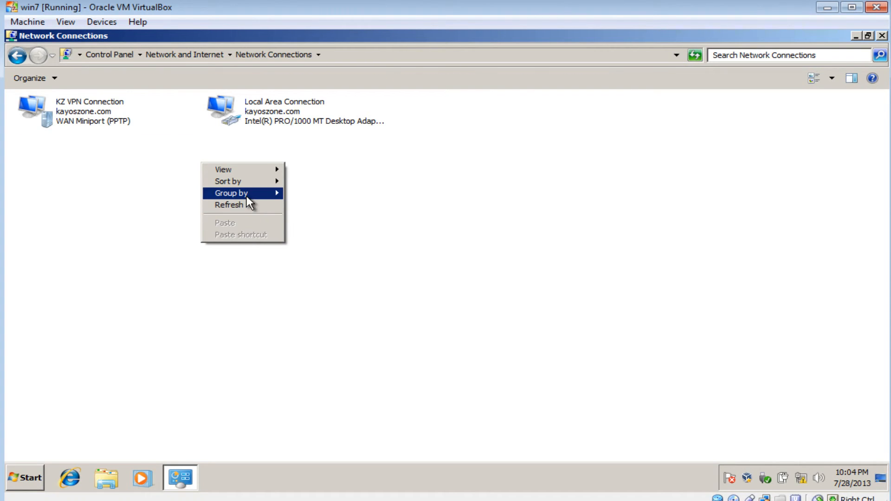
mouse_move(246, 195)
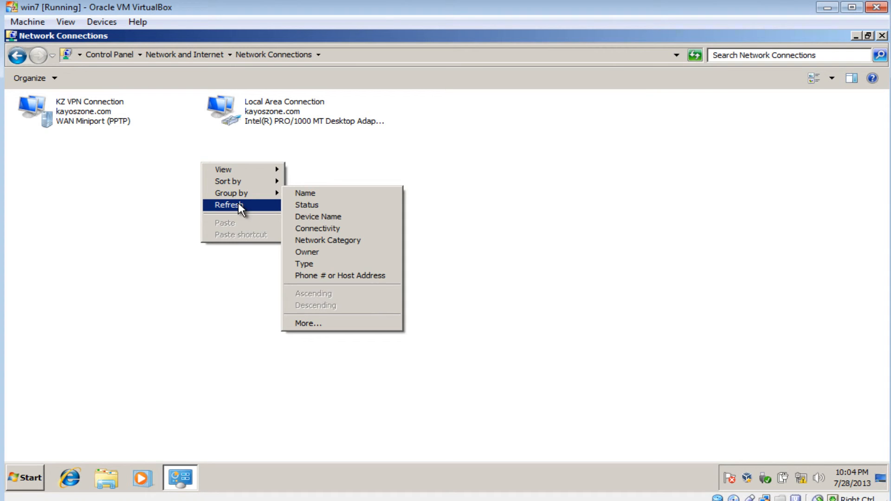
left_click(239, 204)
left_click(76, 125)
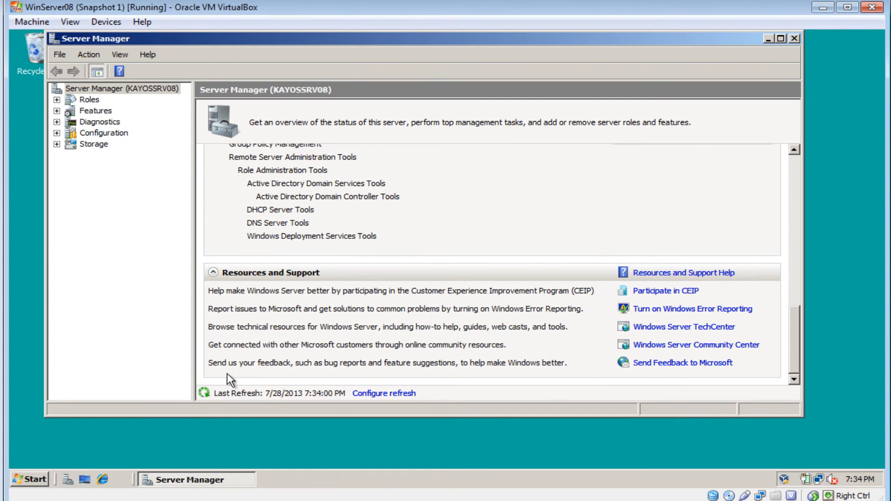
On the WinServer08 machine, minimize Server Manager, refresh the desktop and open the Routing and Remote Access console
left_click(770, 39)
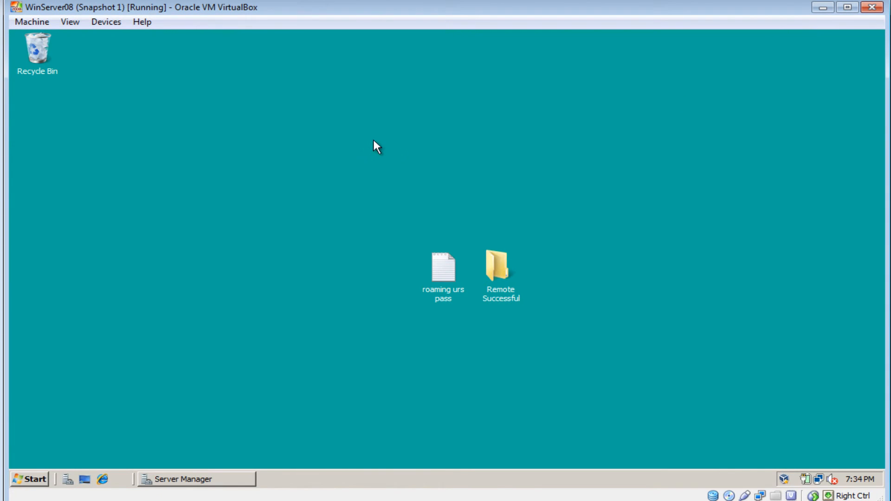
right_click(362, 141)
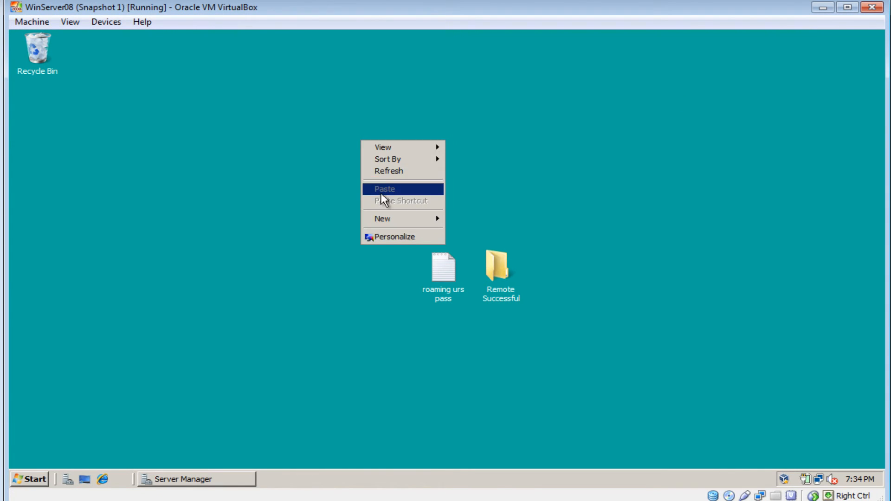
left_click(380, 170)
left_click(27, 481)
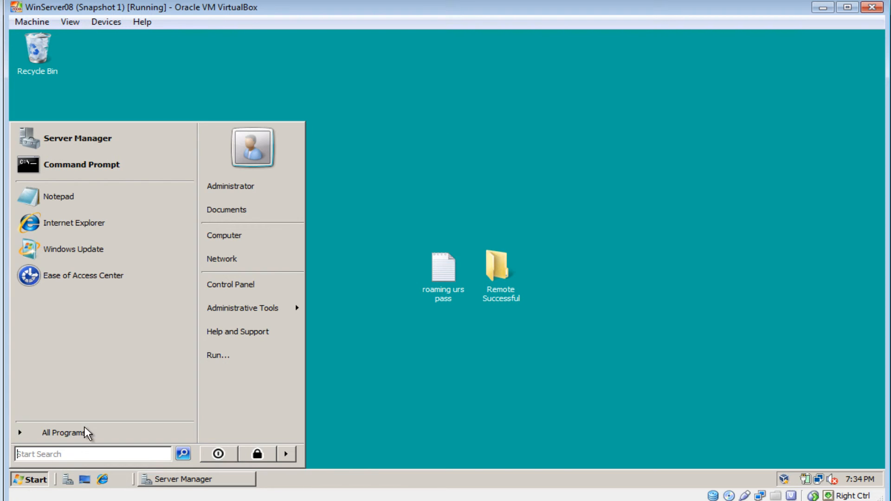
mouse_move(233, 316)
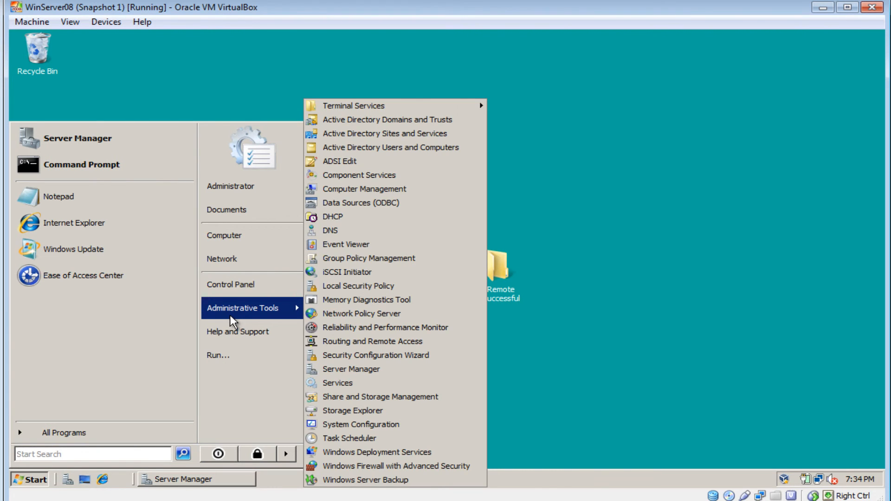
left_click(417, 341)
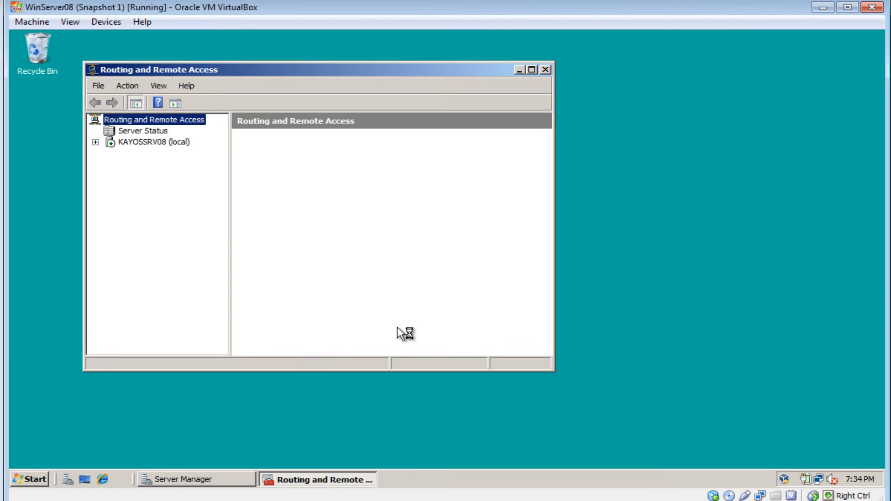
Expand the local server KAYOSSRV08 and show its Ports list in a maximized window
left_click(95, 142)
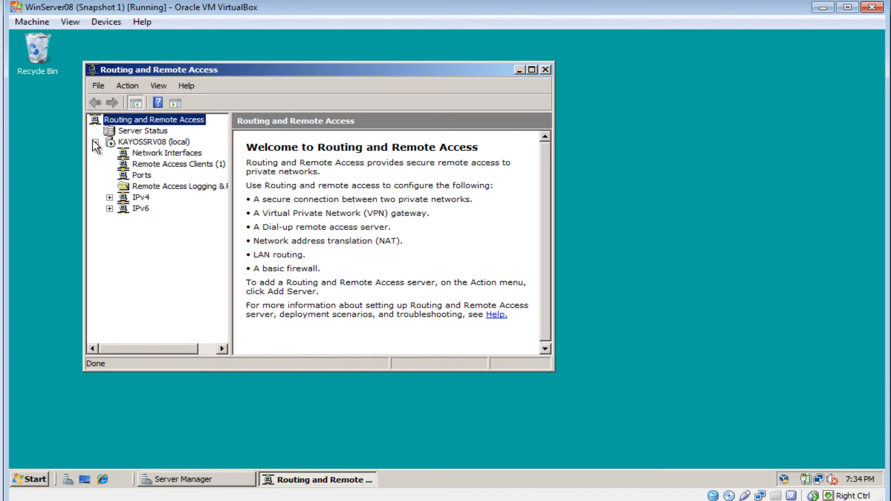
left_click(141, 175)
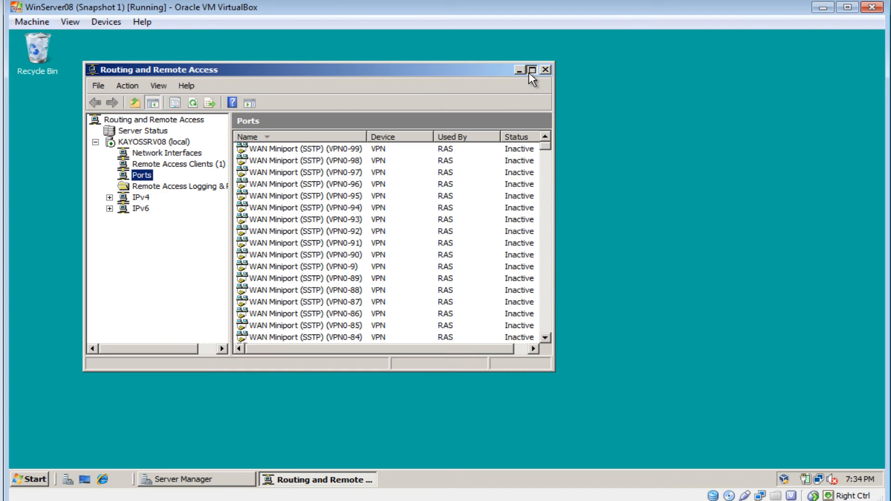
left_click(533, 72)
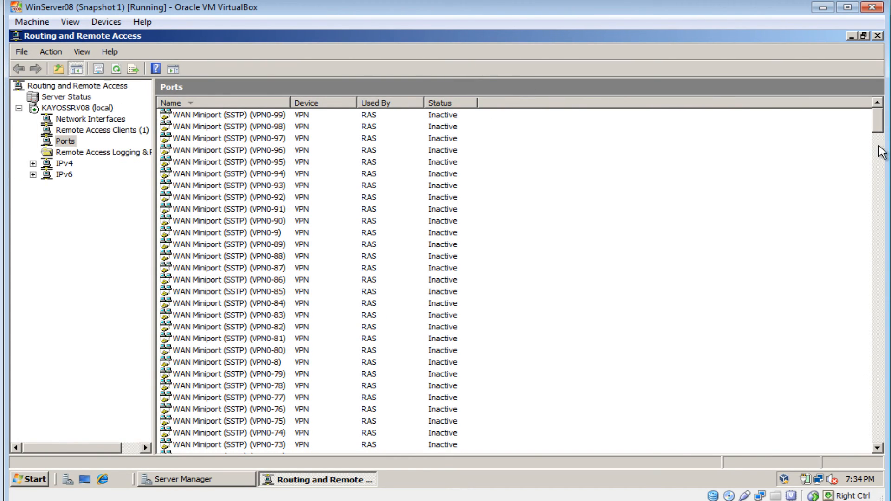
Sort the ports by status, widen the Name column and select the active VPN port to examine it
mouse_move(877, 120)
left_mouse_down()
mouse_move(878, 434)
mouse_move(877, 120)
left_mouse_up()
left_click(446, 101)
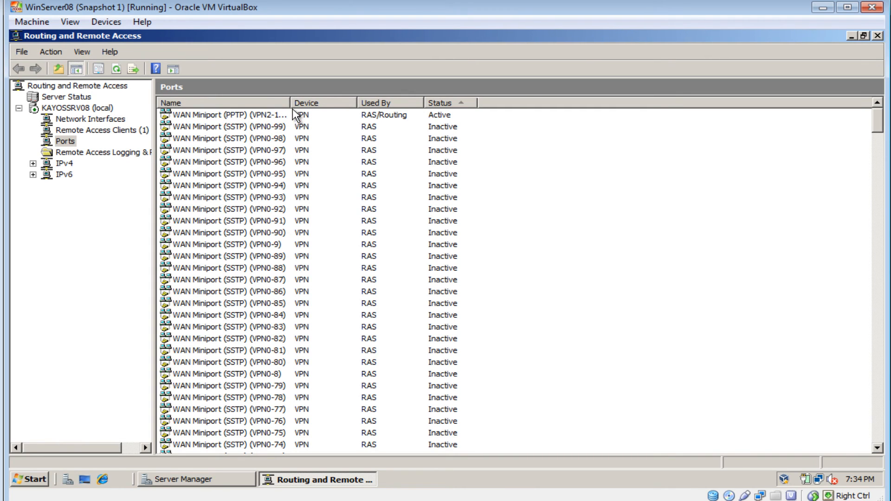
left_click_drag(290, 98, 346, 98)
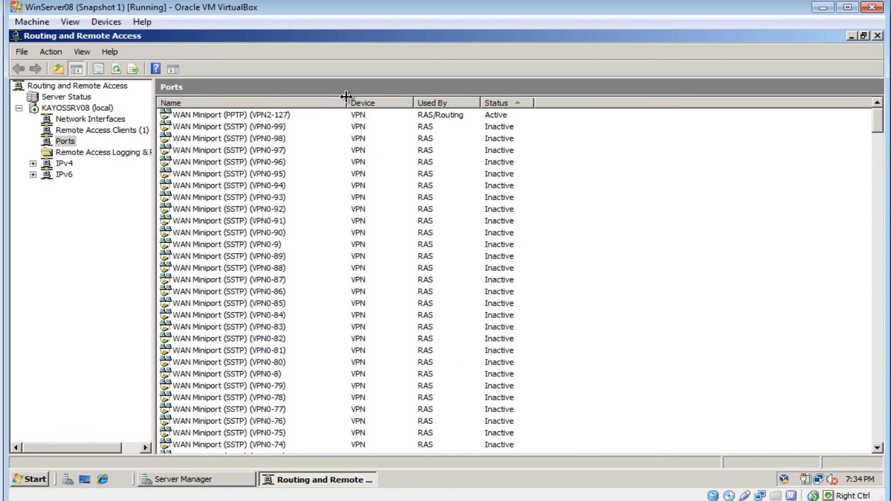
left_click(516, 116)
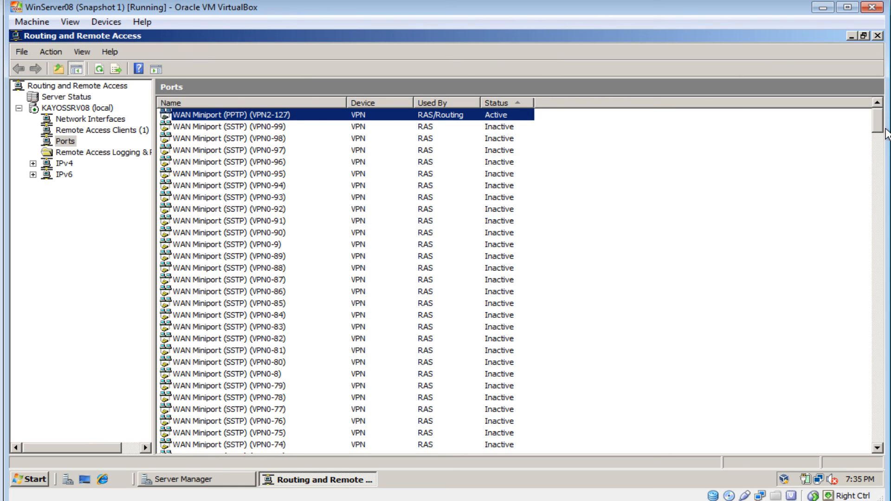
mouse_move(886, 125)
left_mouse_down()
mouse_move(886, 205)
mouse_move(887, 122)
left_mouse_up()
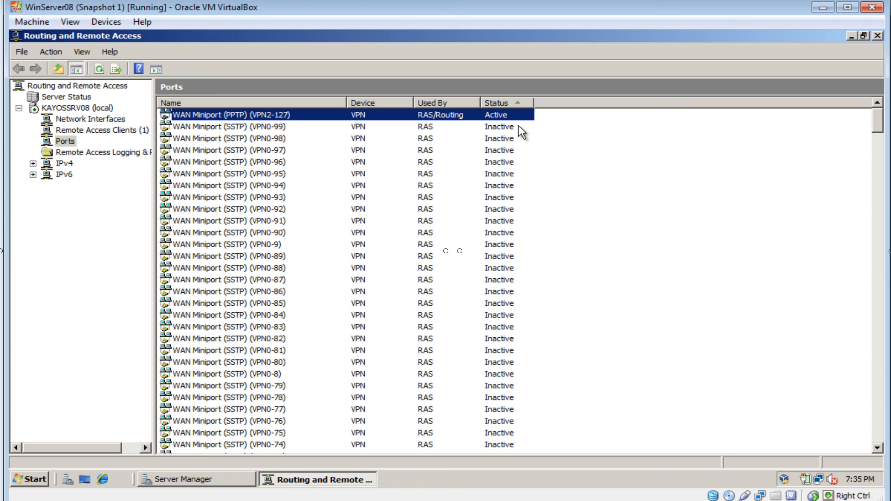